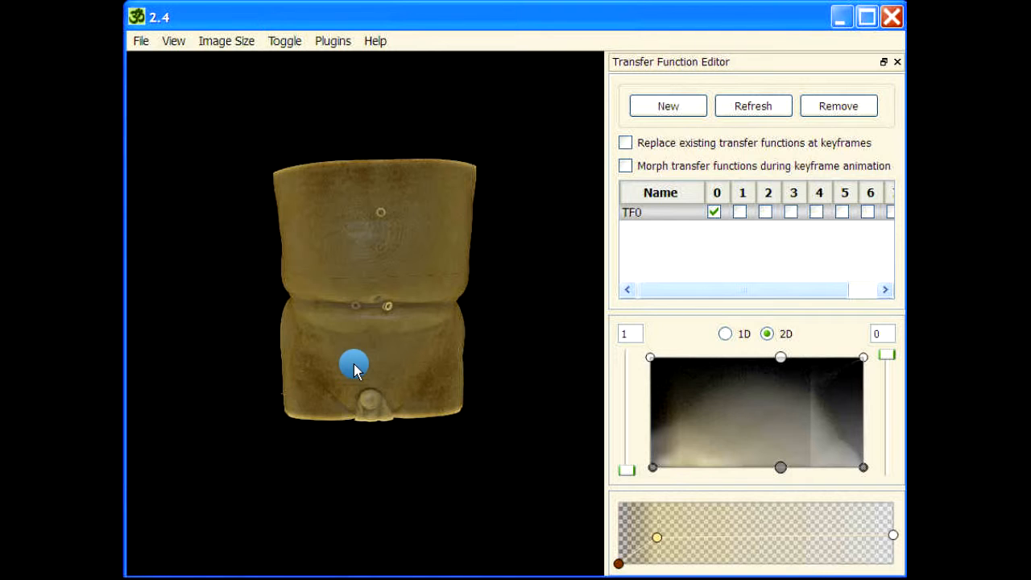
# Step: Add a clip plane across the torso volume and set its viewport to 0 0 0.5 0.5 with tfset 0
pyautogui.moveTo(353, 364); pyautogui.dragTo(464, 364)
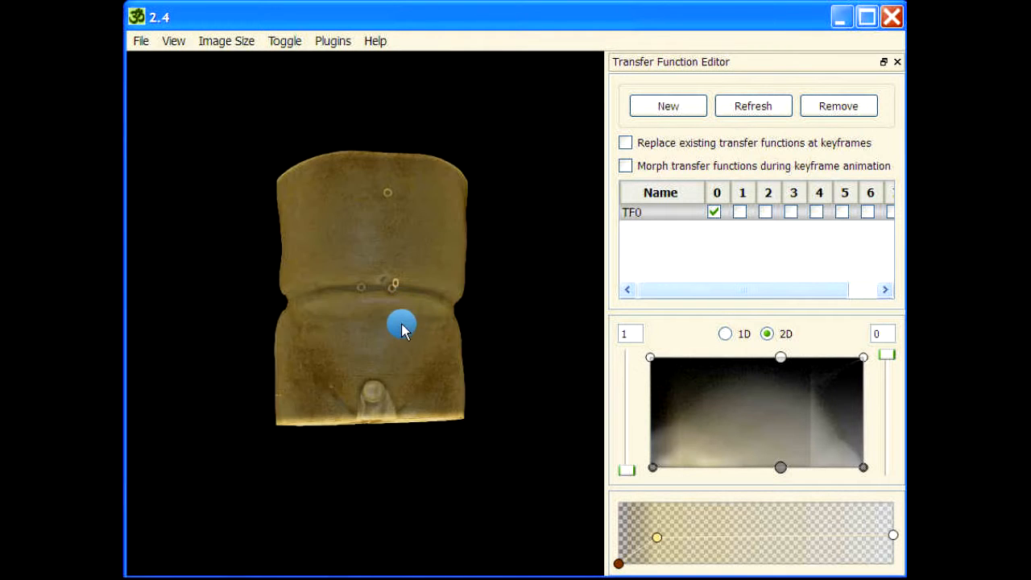
pyautogui.moveTo(404, 247); pyautogui.dragTo(398, 221)
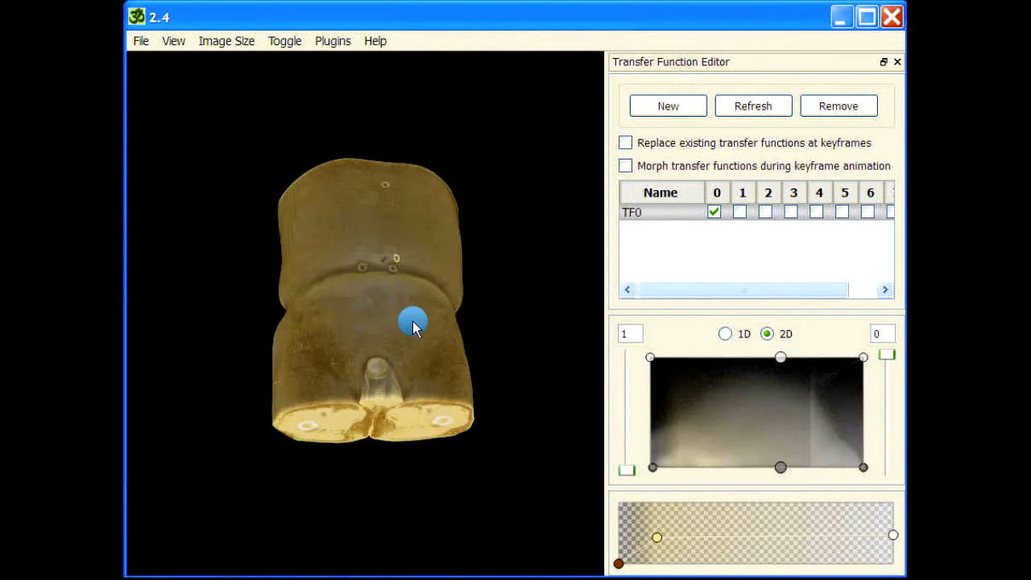
pyautogui.moveTo(412, 321); pyautogui.dragTo(408, 373)
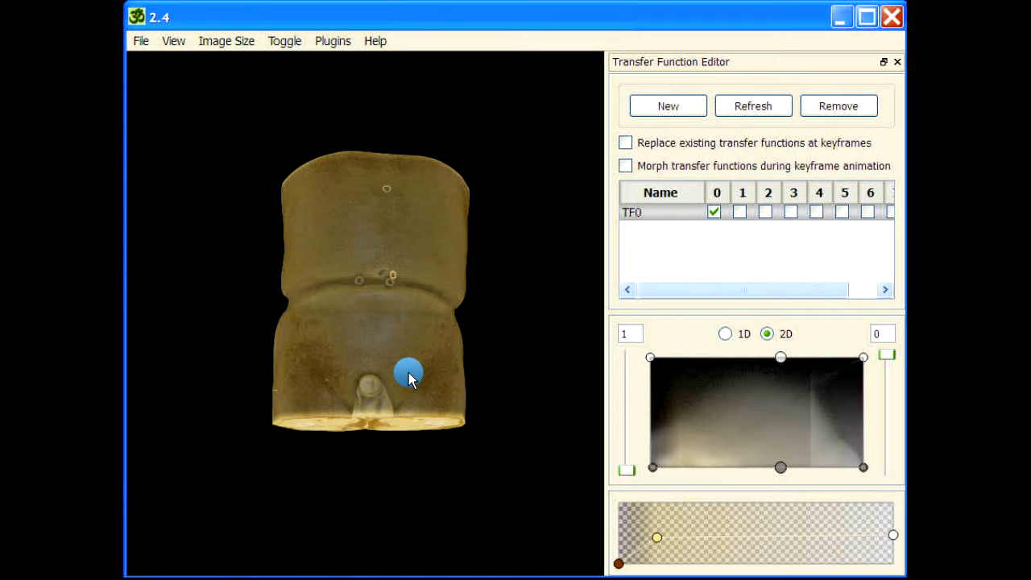
pyautogui.moveTo(408, 372)
pyautogui.mouseDown()
pyautogui.moveTo(427, 256)
pyautogui.moveTo(386, 326)
pyautogui.moveTo(405, 276)
pyautogui.moveTo(381, 308)
pyautogui.moveTo(446, 414)
pyautogui.moveTo(373, 272)
pyautogui.moveTo(462, 207)
pyautogui.moveTo(428, 280)
pyautogui.moveTo(442, 134)
pyautogui.moveTo(426, 301)
pyautogui.mouseUp()
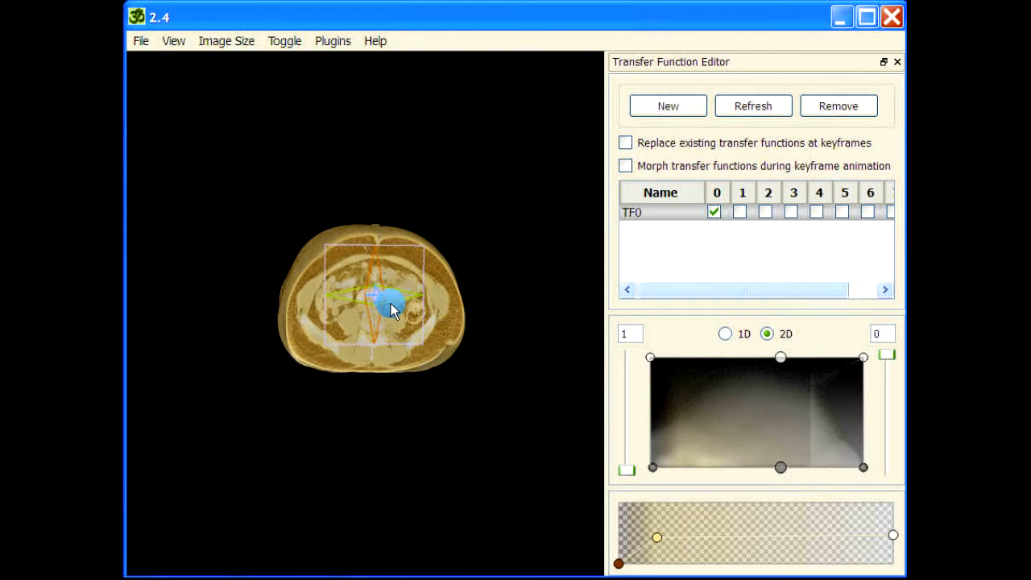
pyautogui.doubleClick(384, 306)
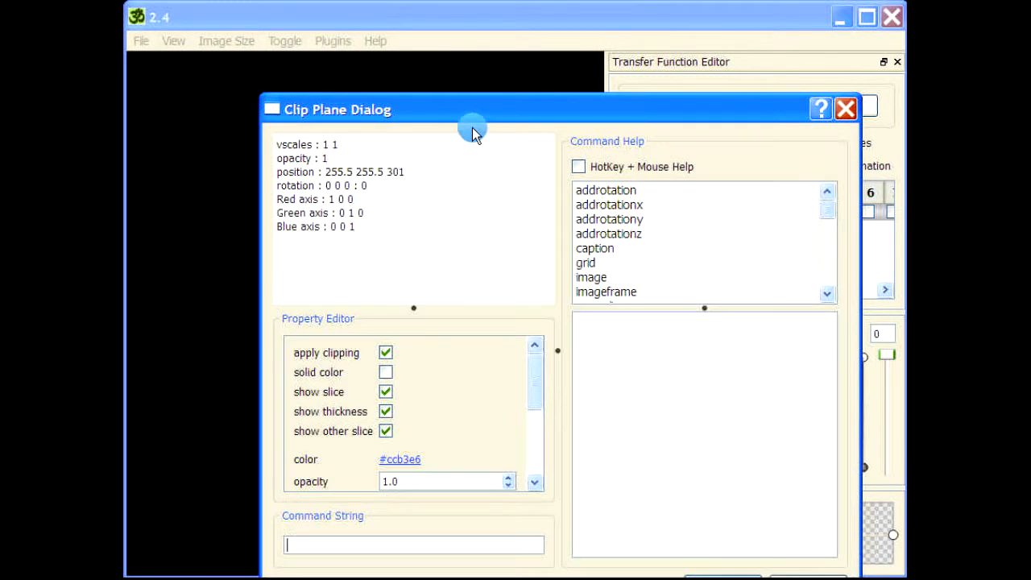
pyautogui.moveTo(471, 119); pyautogui.dragTo(424, 58)
pyautogui.moveTo(484, 314); pyautogui.dragTo(482, 415)
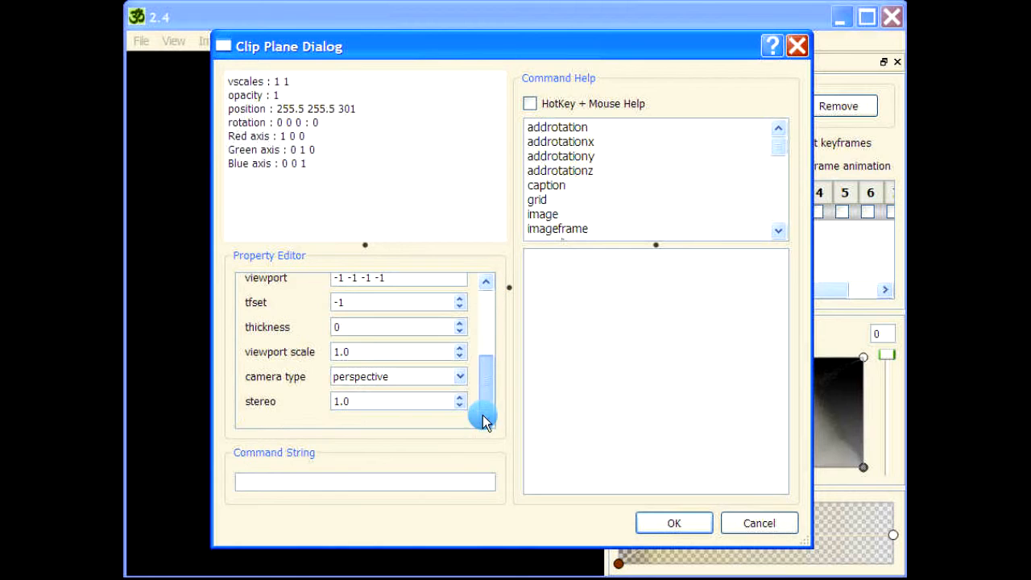
pyautogui.moveTo(403, 278); pyautogui.dragTo(278, 277)
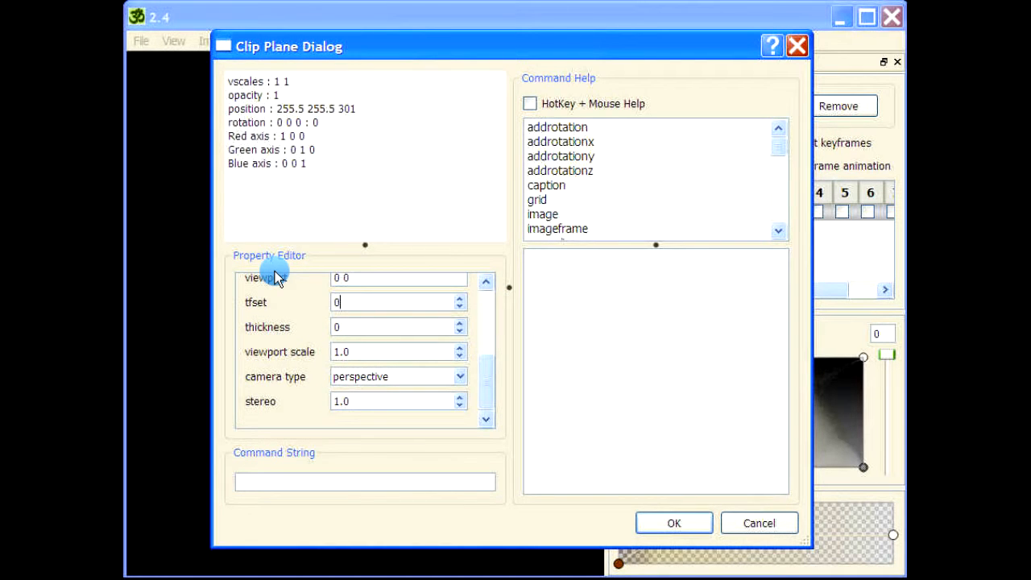
pyautogui.write('0 0 0.5 0.5')
pyautogui.press('Return')
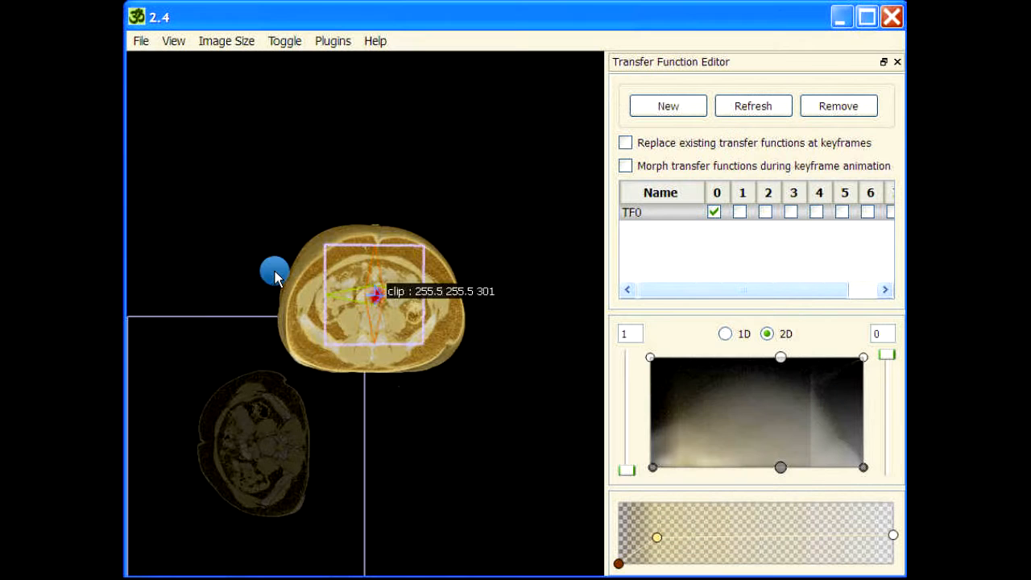
# Step: Enlarge the clip plane's slice to a viewport scale of about 4.7 and reorient it lengthwise through the kidney
pyautogui.moveTo(434, 434); pyautogui.dragTo(497, 329, button='right')
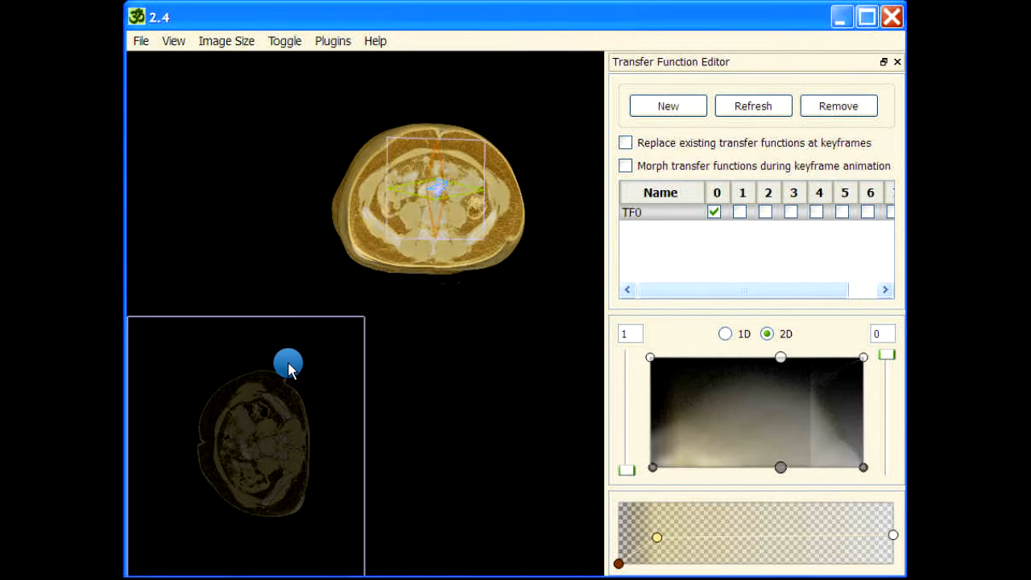
pyautogui.moveTo(288, 352); pyautogui.dragTo(248, 536, button='middle')
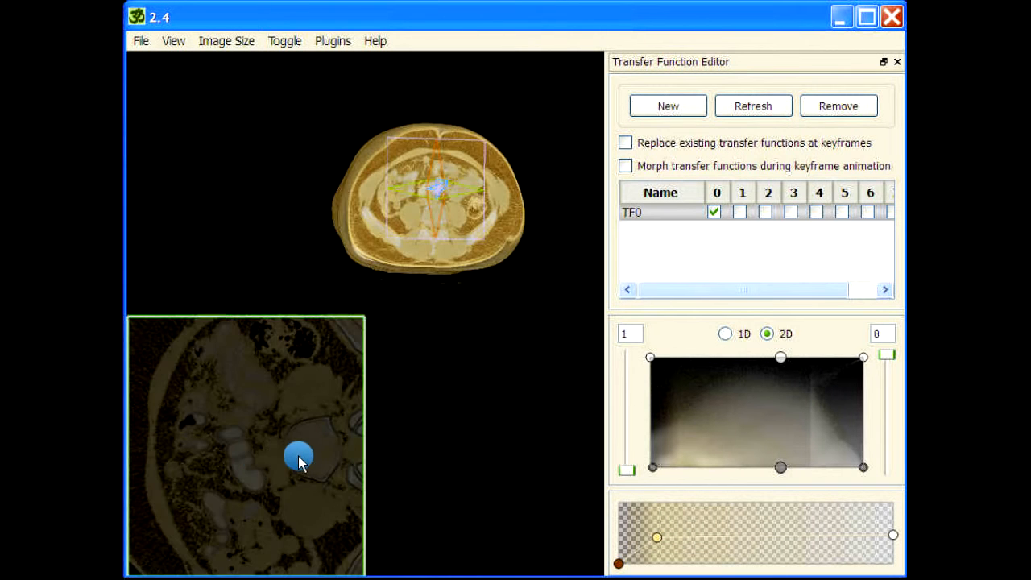
pyautogui.moveTo(299, 460); pyautogui.dragTo(240, 451)
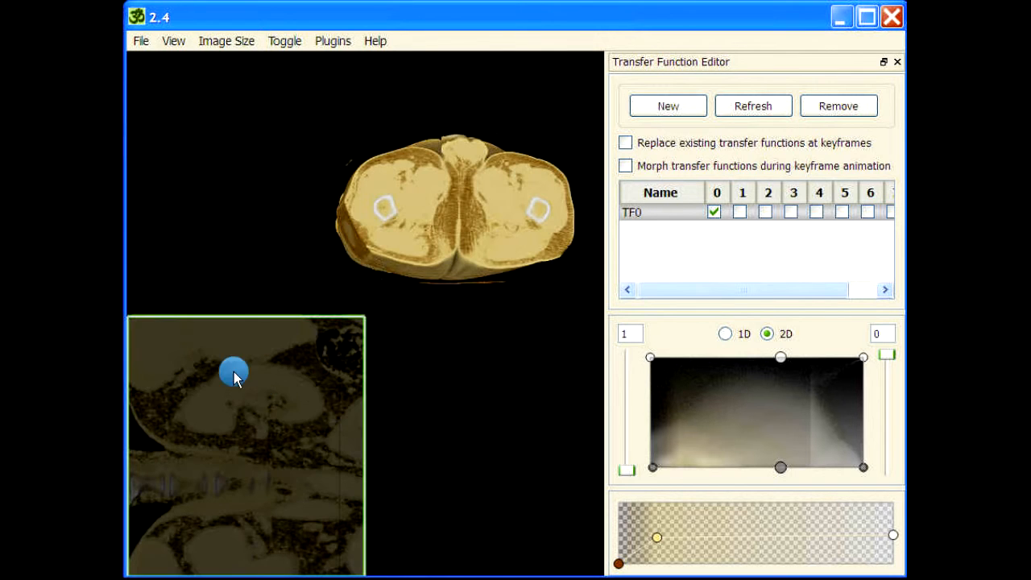
pyautogui.moveTo(240, 390); pyautogui.dragTo(219, 510, button='middle')
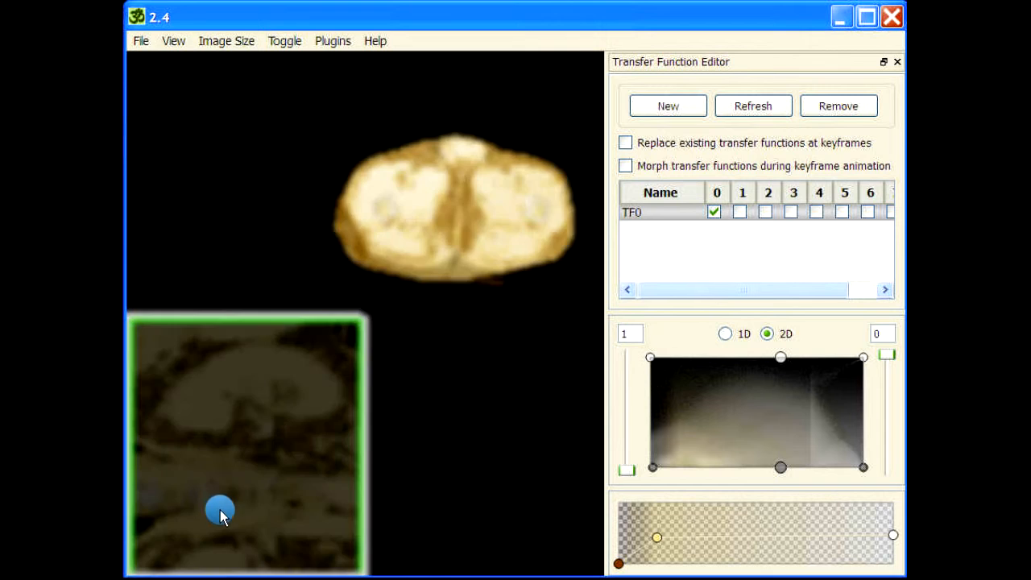
pyautogui.moveTo(262, 429); pyautogui.dragTo(233, 434, button='right')
pyautogui.moveTo(196, 384); pyautogui.dragTo(248, 366)
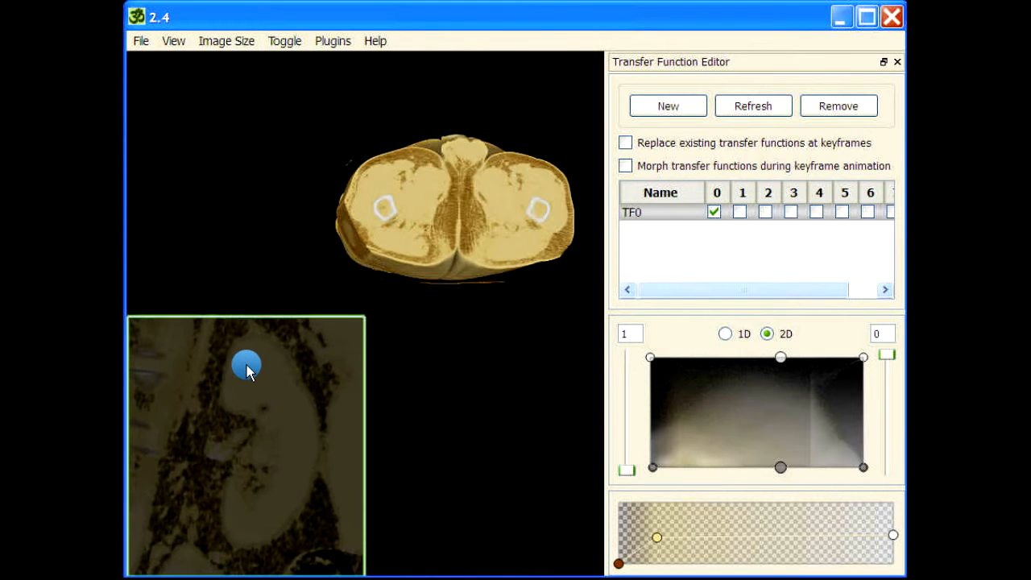
pyautogui.moveTo(247, 365); pyautogui.dragTo(270, 435, button='middle')
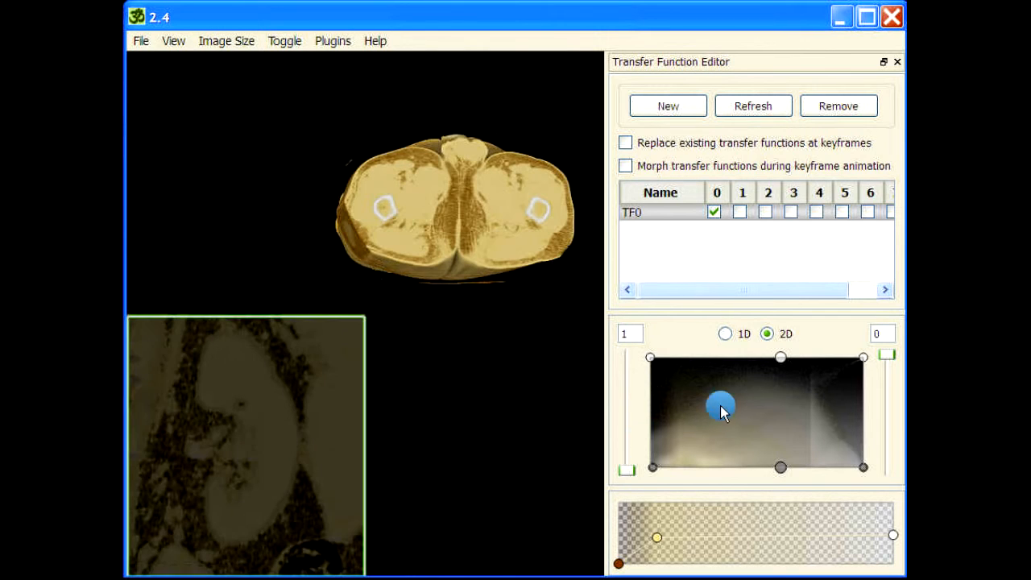
# Step: Move the low-value side of the 2D transfer function inward to hide low-density tissue, and thicken the clip slab to 22
pyautogui.moveTo(674, 483); pyautogui.dragTo(690, 465)
pyautogui.moveTo(650, 358); pyautogui.dragTo(735, 357)
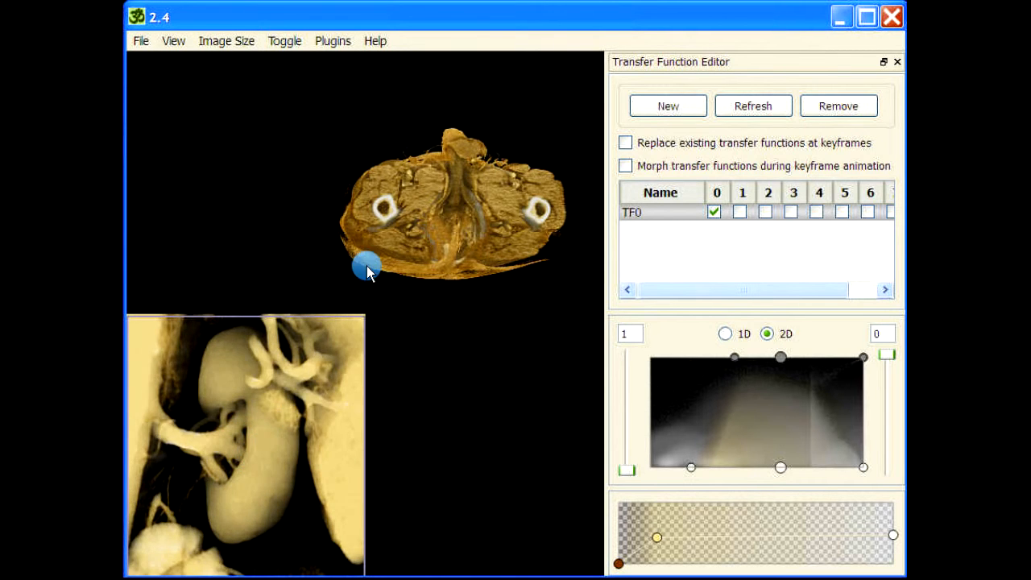
# Step: Set the clip plane's camera type to orthographic and apply it
pyautogui.moveTo(472, 115); pyautogui.dragTo(432, 138)
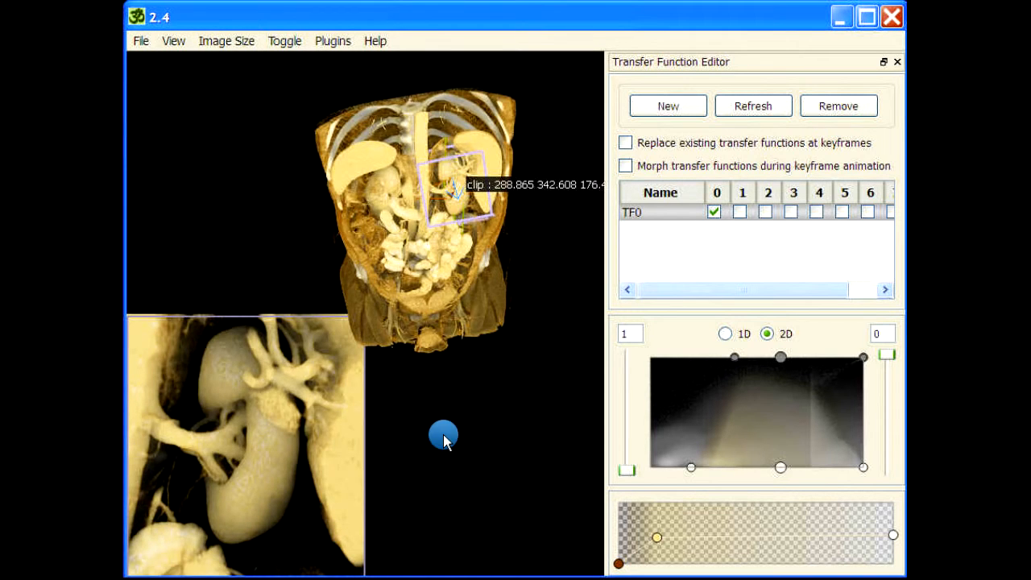
pyautogui.moveTo(443, 435); pyautogui.dragTo(312, 428)
pyautogui.press('space')
pyautogui.moveTo(535, 405); pyautogui.dragTo(535, 476)
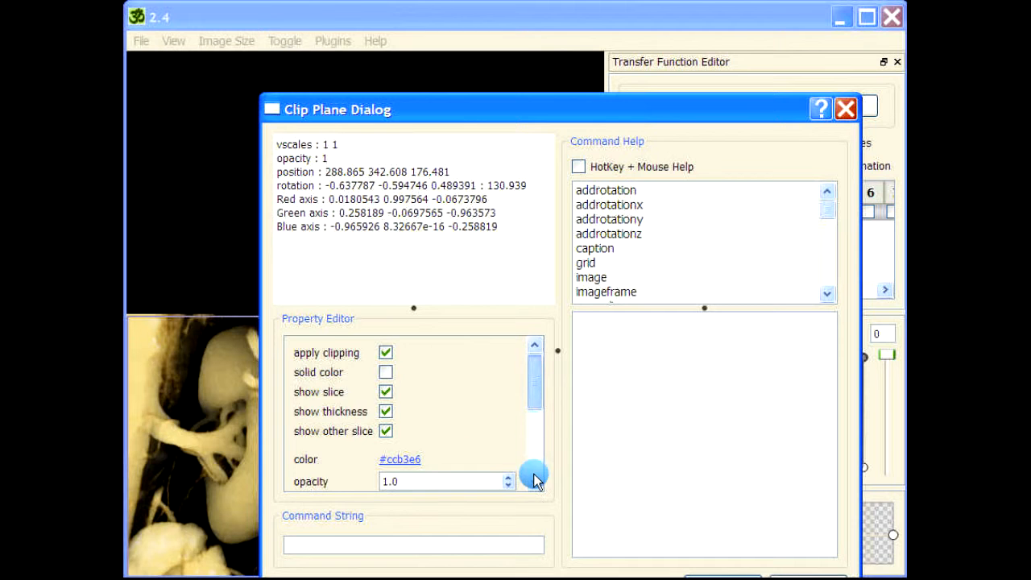
pyautogui.click(424, 444)
pyautogui.click(428, 456)
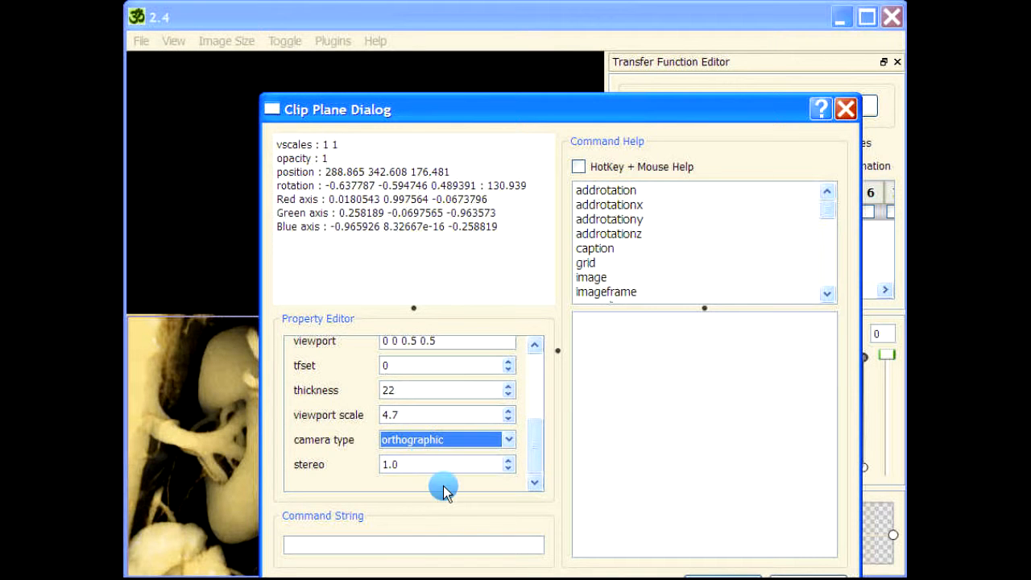
pyautogui.moveTo(641, 102); pyautogui.dragTo(630, 63)
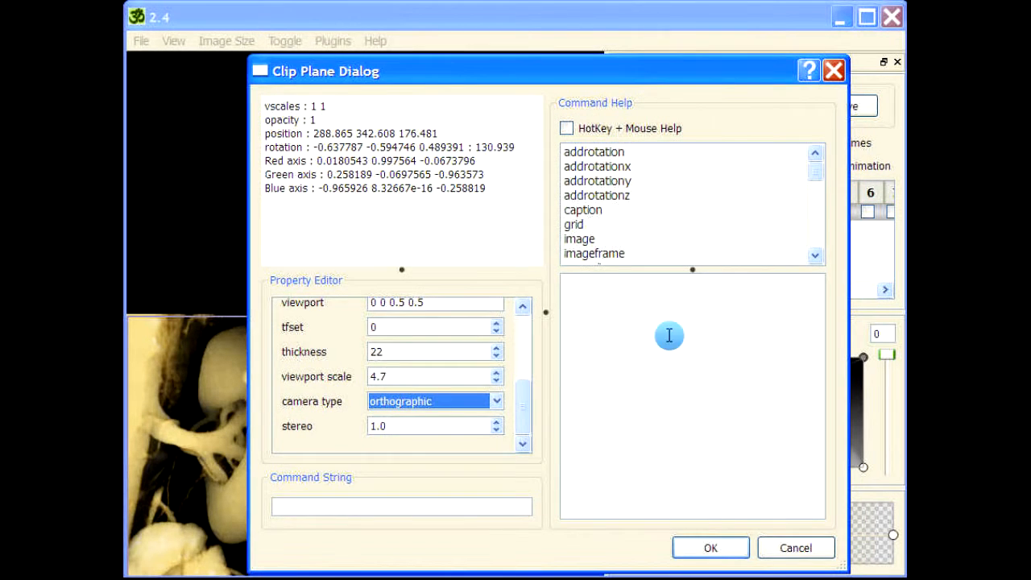
pyautogui.click(716, 545)
# Step: Rotate the clip plane around the kidney and adjust the slab's depth to include the kidney's full outer surface
pyautogui.moveTo(380, 256); pyautogui.dragTo(555, 215)
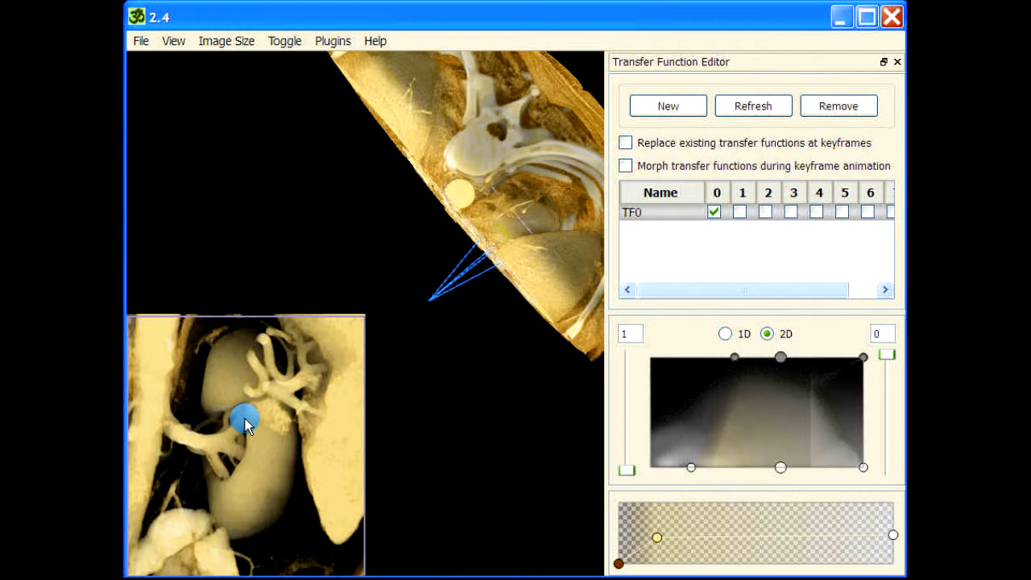
pyautogui.moveTo(244, 420); pyautogui.dragTo(352, 427)
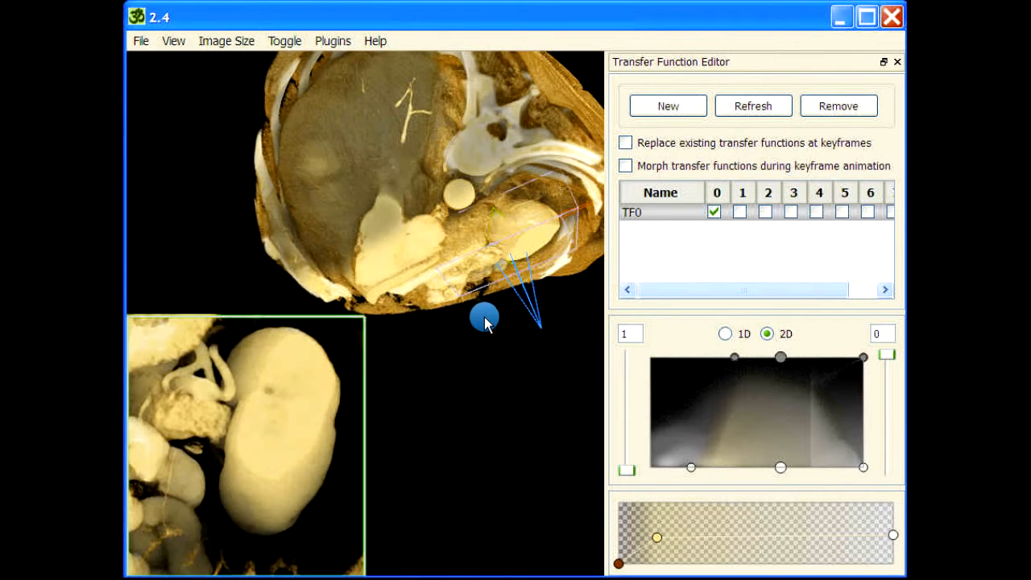
pyautogui.moveTo(485, 355); pyautogui.dragTo(506, 333)
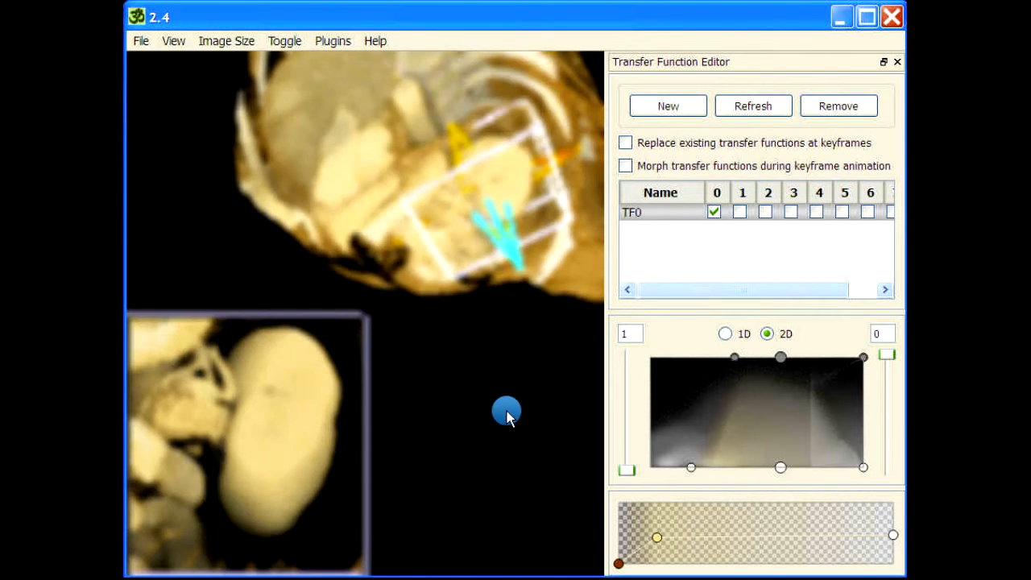
pyautogui.click(281, 414)
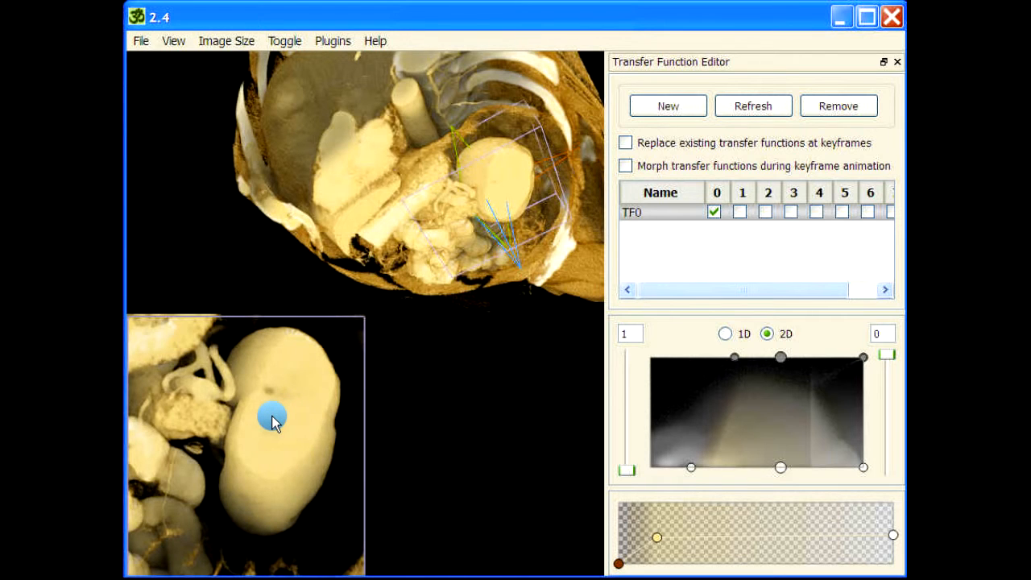
pyautogui.scroll(4, 271, 416)
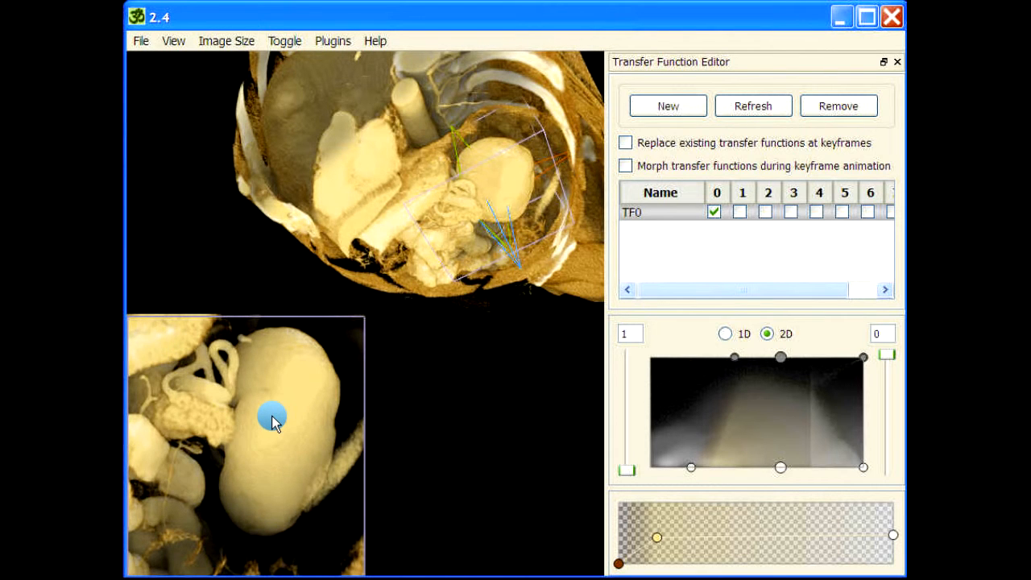
pyautogui.scroll(4, 272, 415)
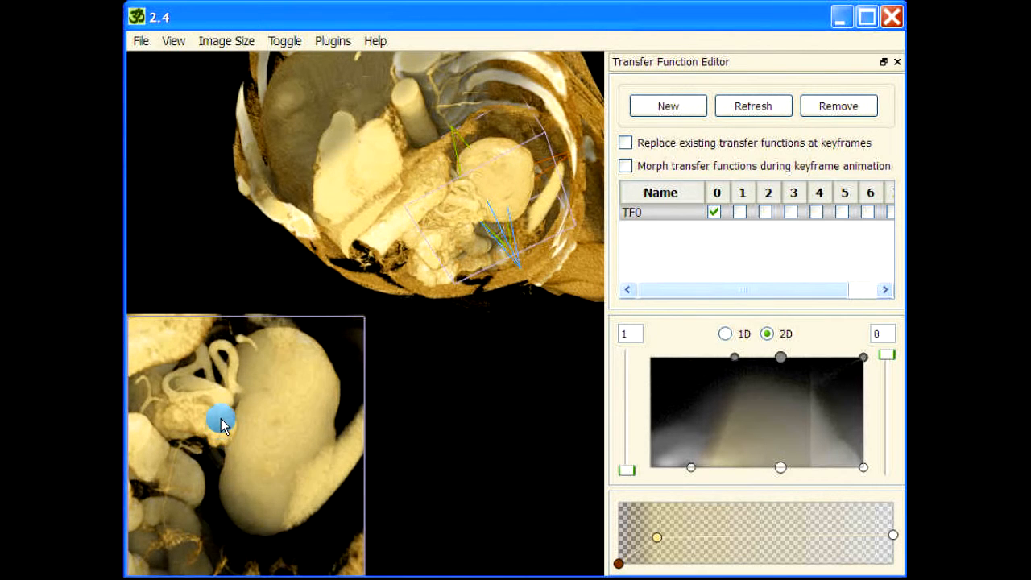
# Step: Turn the clip plane to the kidney's opposite side with the dark spot and adjust the slab's depth
pyautogui.moveTo(232, 422); pyautogui.dragTo(274, 465)
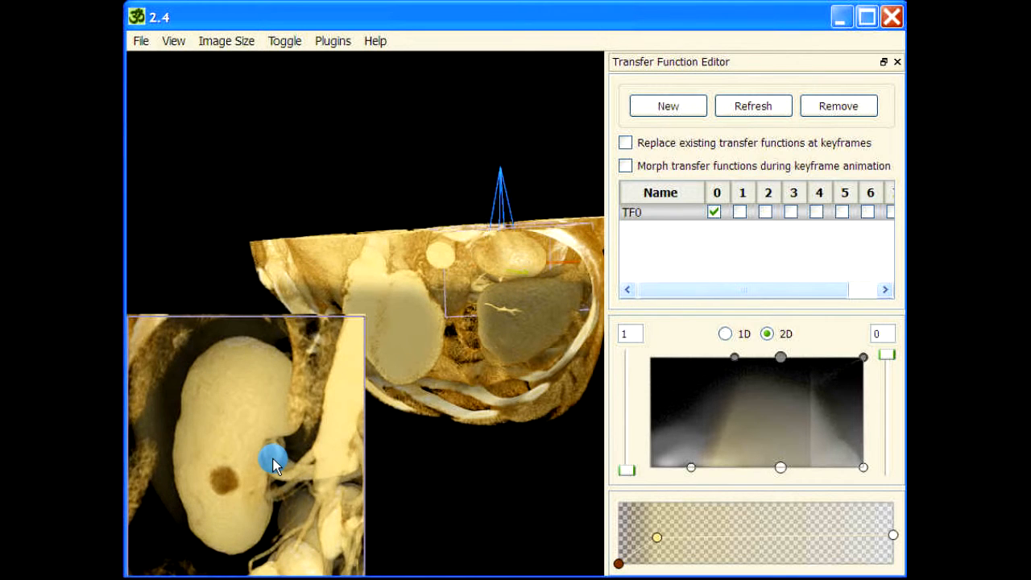
pyautogui.moveTo(274, 465); pyautogui.dragTo(487, 488)
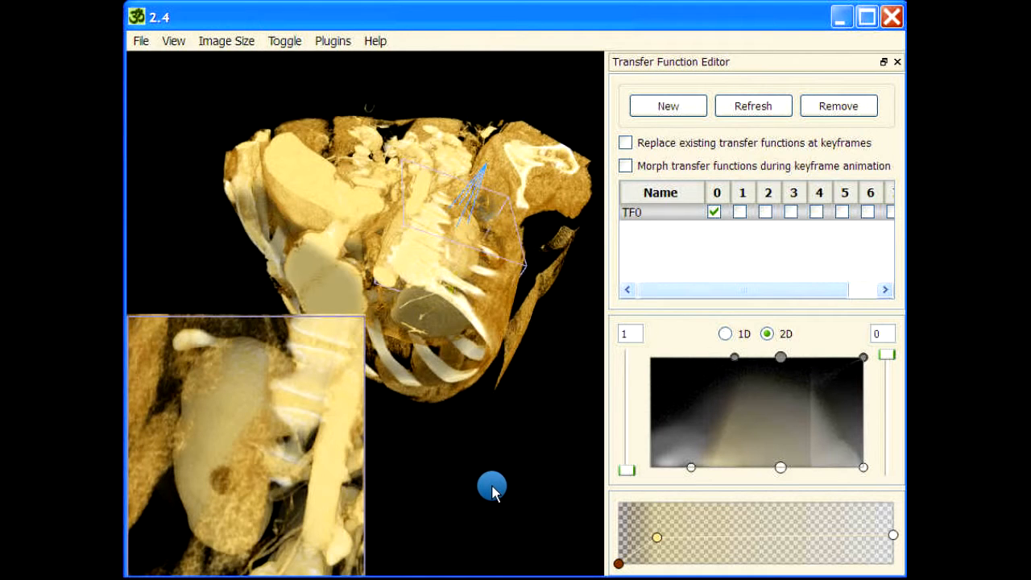
pyautogui.moveTo(249, 447); pyautogui.dragTo(226, 430)
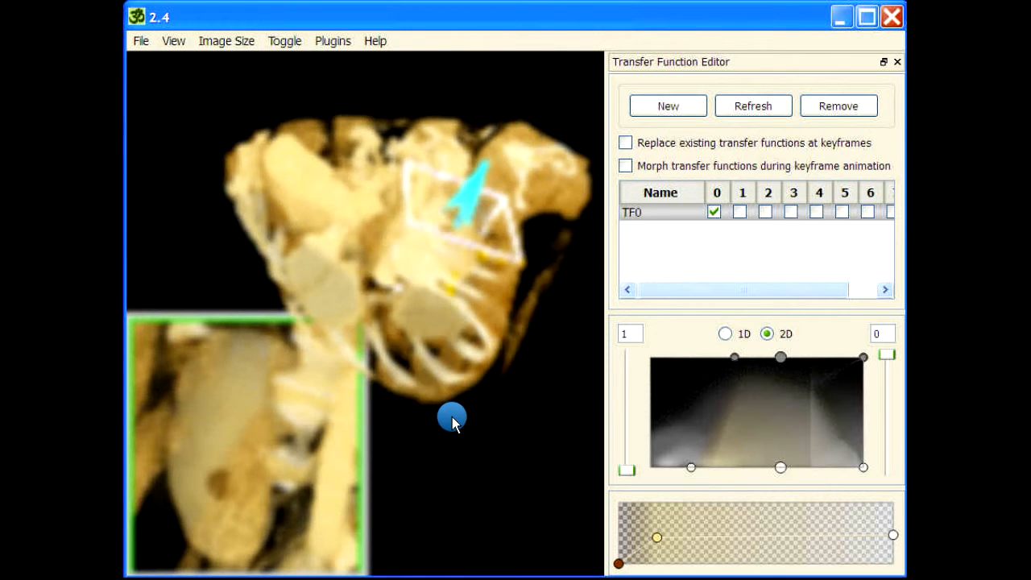
pyautogui.scroll(-5, 432, 452)
pyautogui.moveTo(439, 438); pyautogui.dragTo(464, 350)
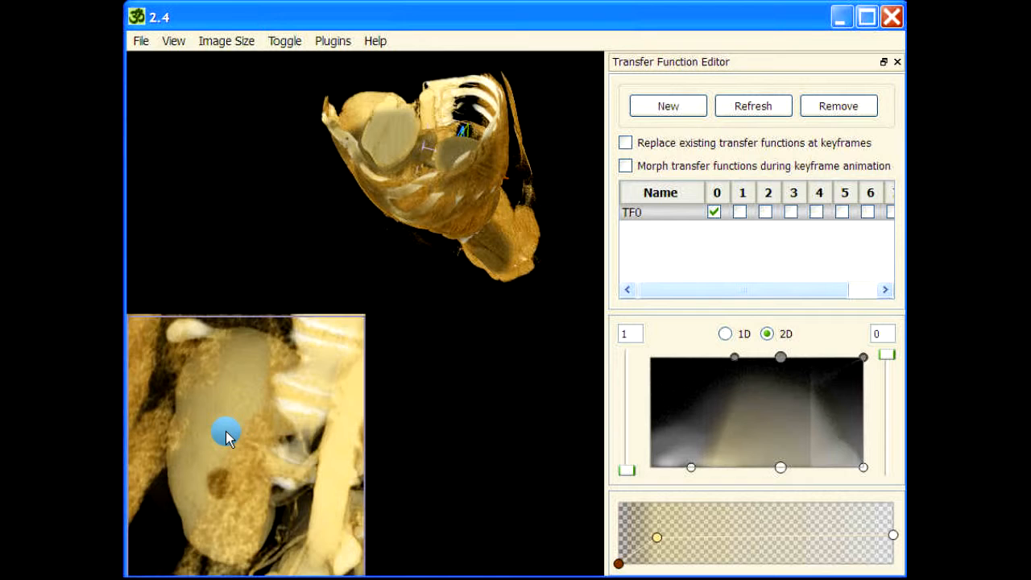
pyautogui.click(463, 144)
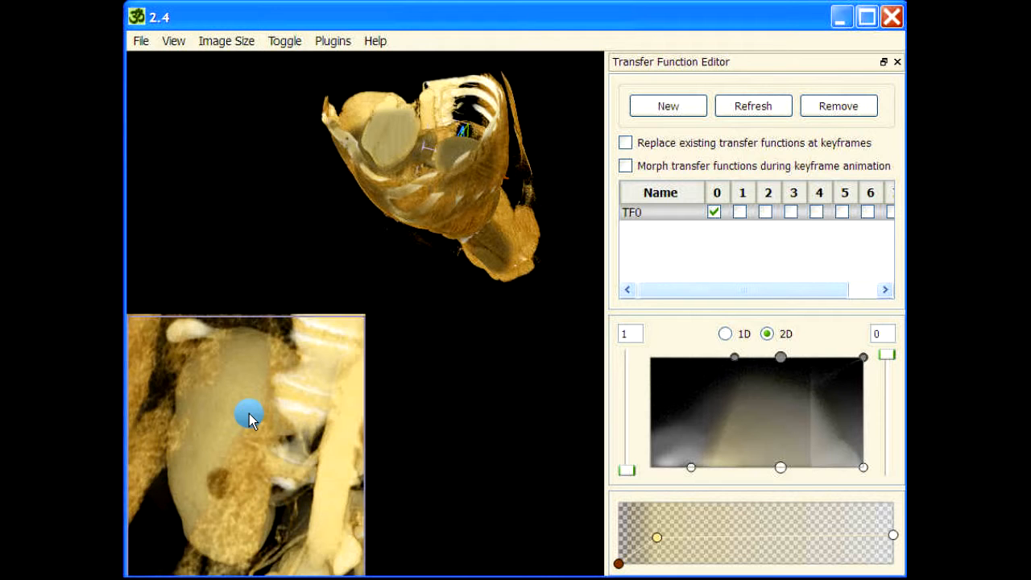
# Step: Run the reslice command on the clip plane around the kidney, without any subsample or tag parameter
pyautogui.press('space')
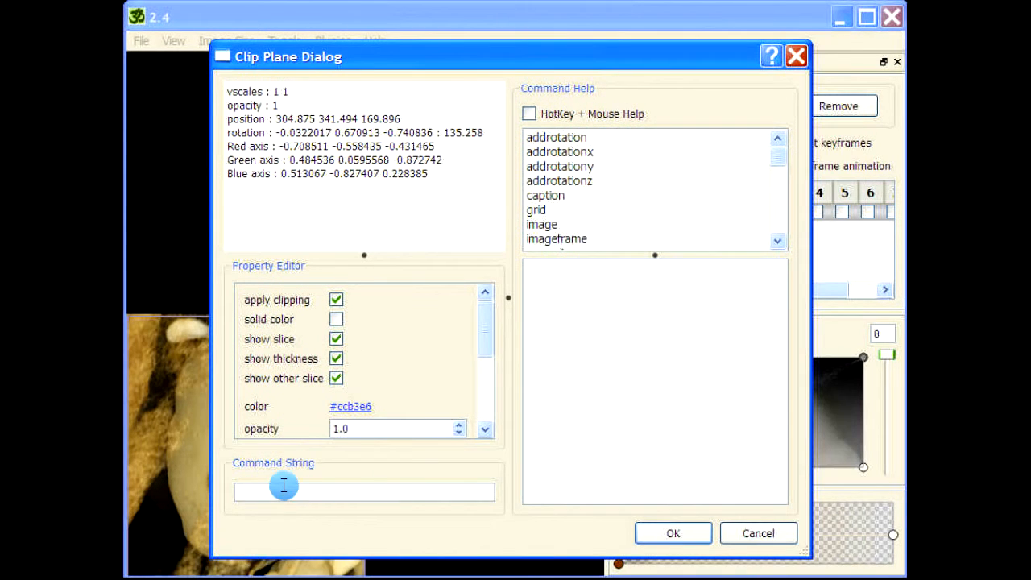
pyautogui.write('re')
pyautogui.click(617, 170)
pyautogui.press('r')
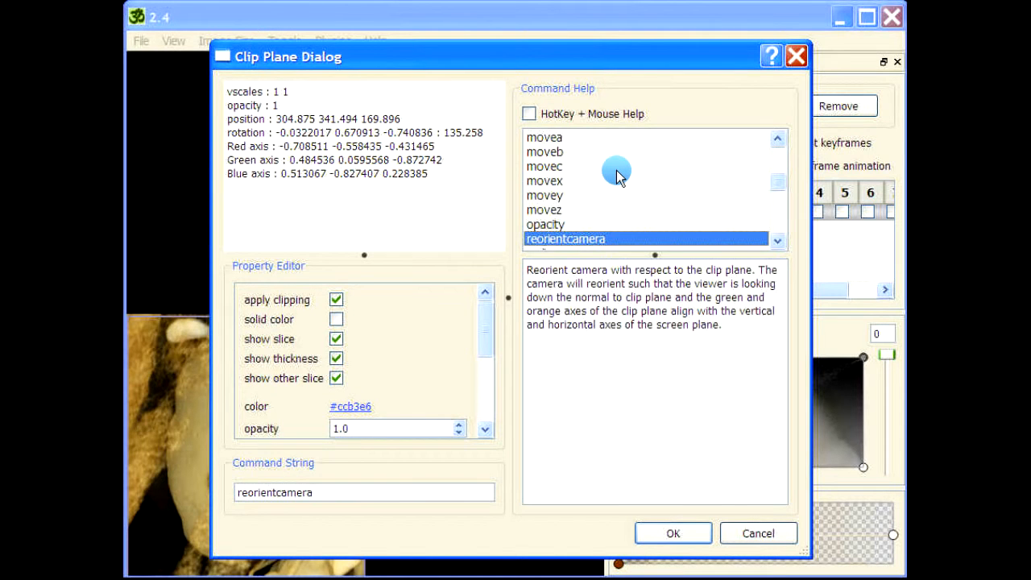
pyautogui.scroll(-1, 617, 178)
pyautogui.click(564, 210)
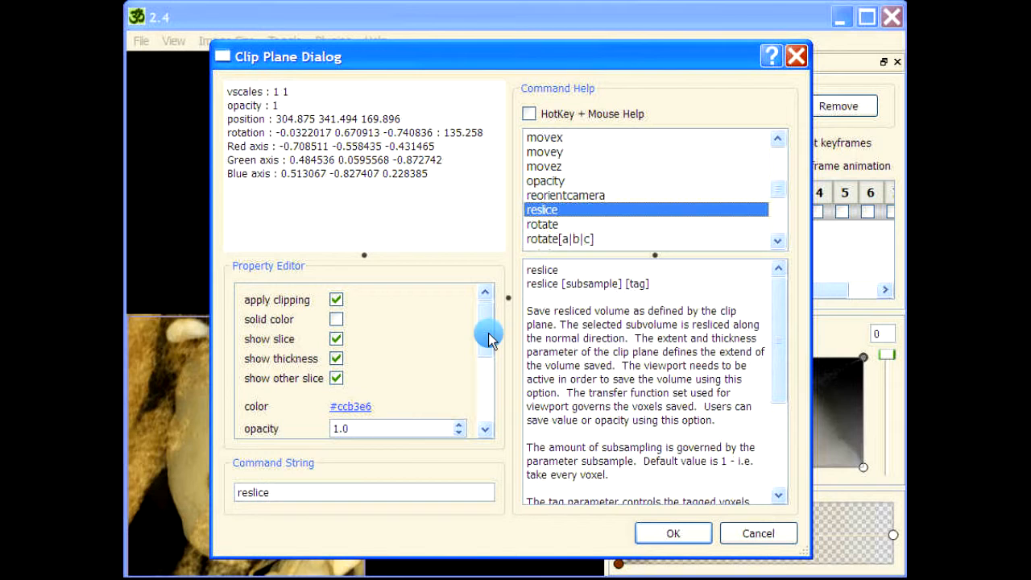
pyautogui.click(298, 489)
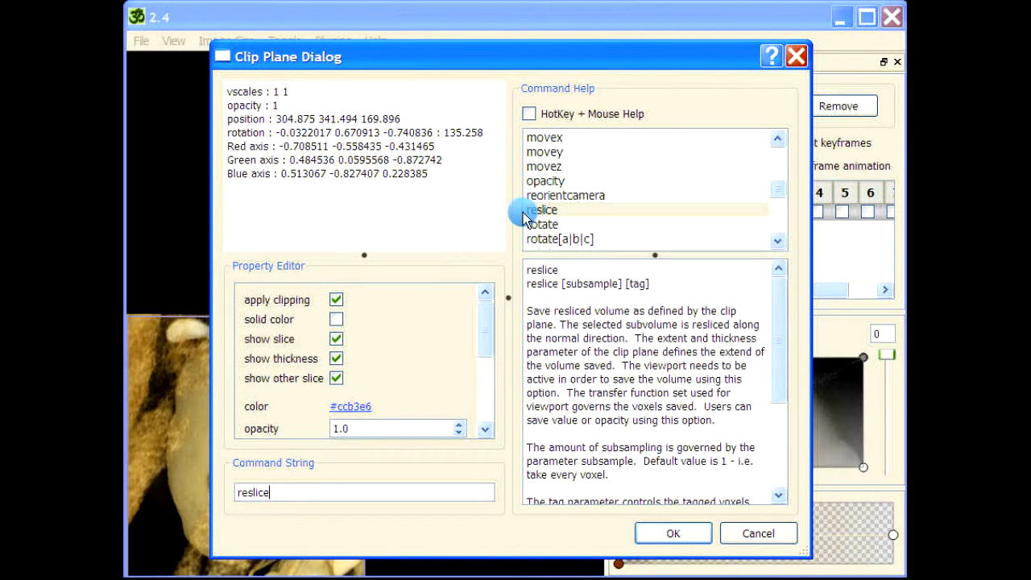
pyautogui.moveTo(472, 55); pyautogui.dragTo(465, 44)
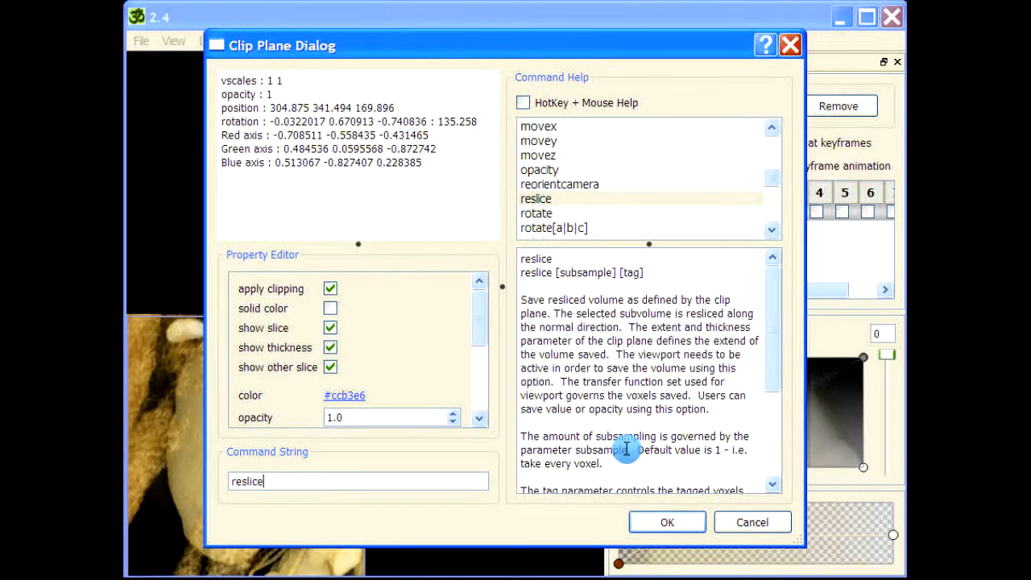
pyautogui.click(666, 522)
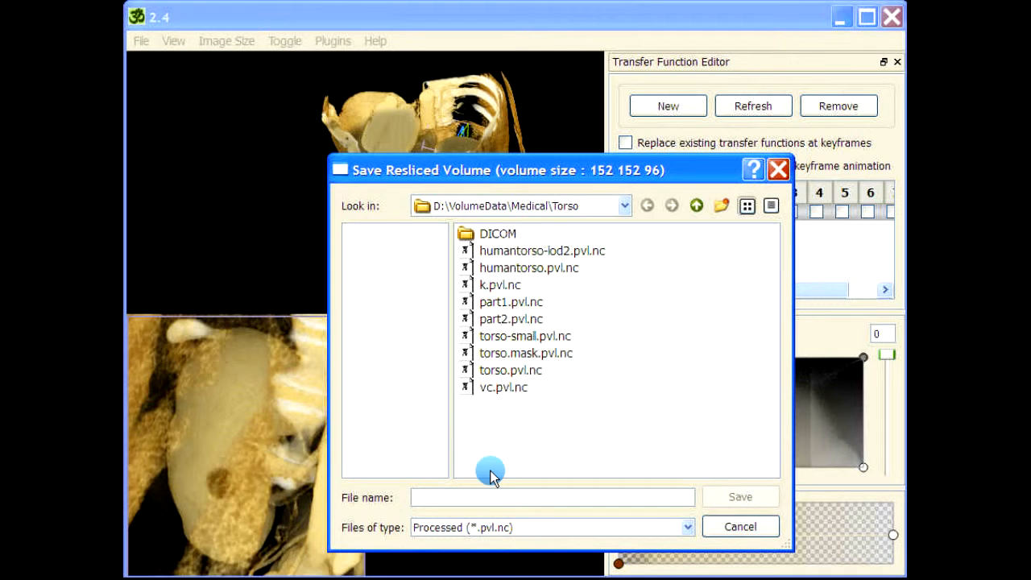
# Step: Save the resliced volume as kidney.pvl.nc in the Torso folder and acknowledge the completed save
pyautogui.click(481, 497)
pyautogui.write('k')
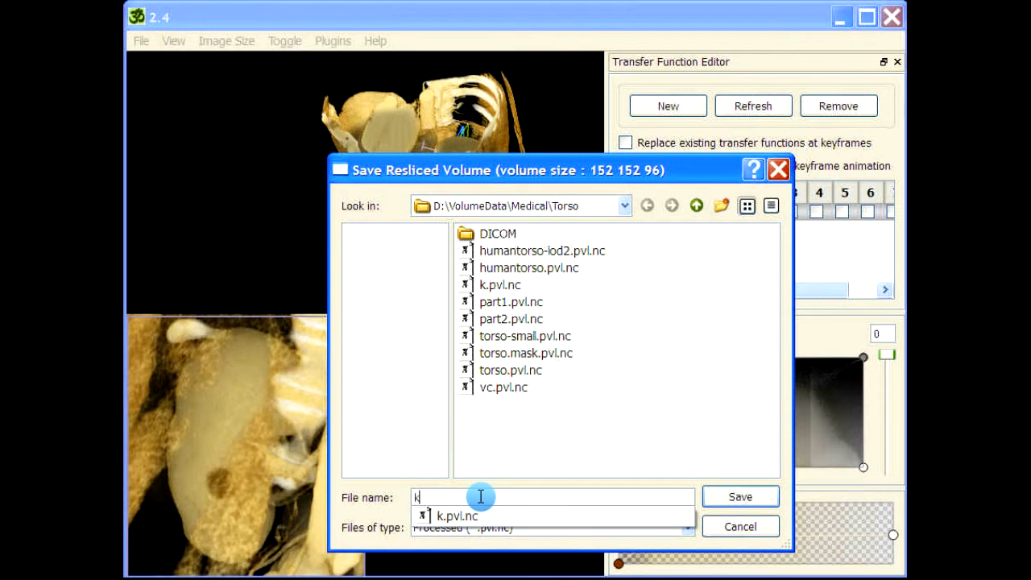
pyautogui.write('idney')
pyautogui.press('Return')
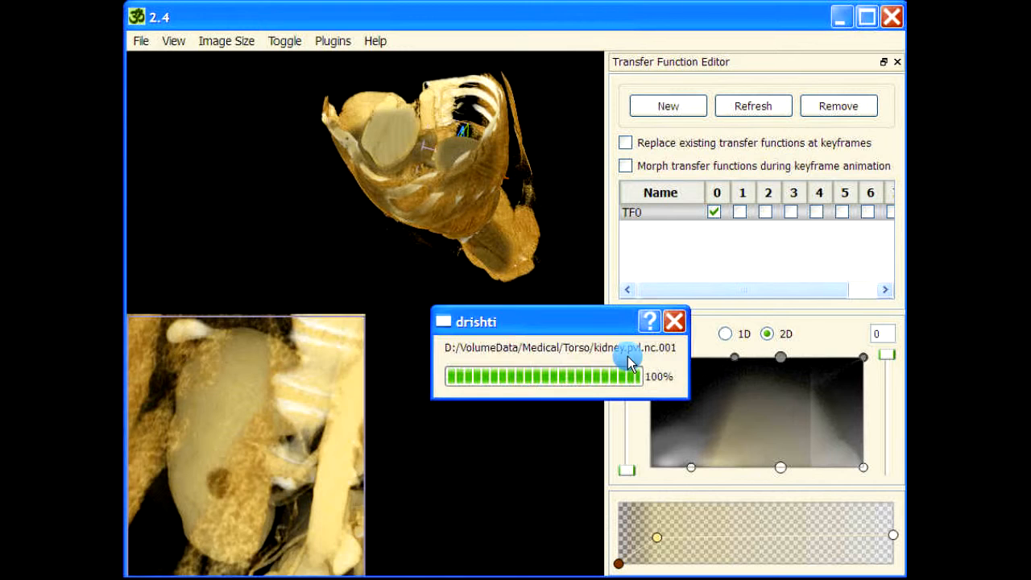
pyautogui.click(526, 388)
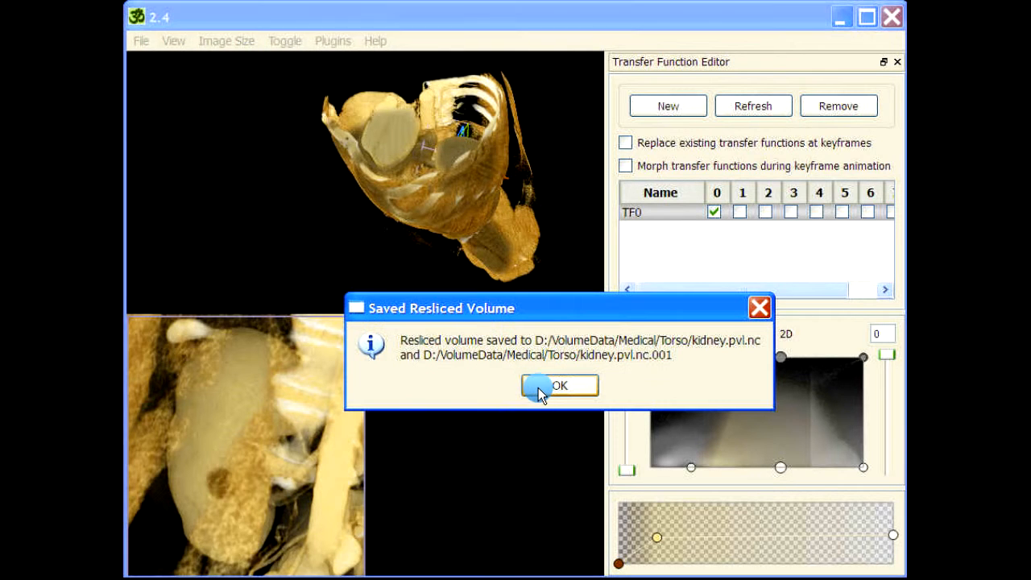
pyautogui.click(549, 384)
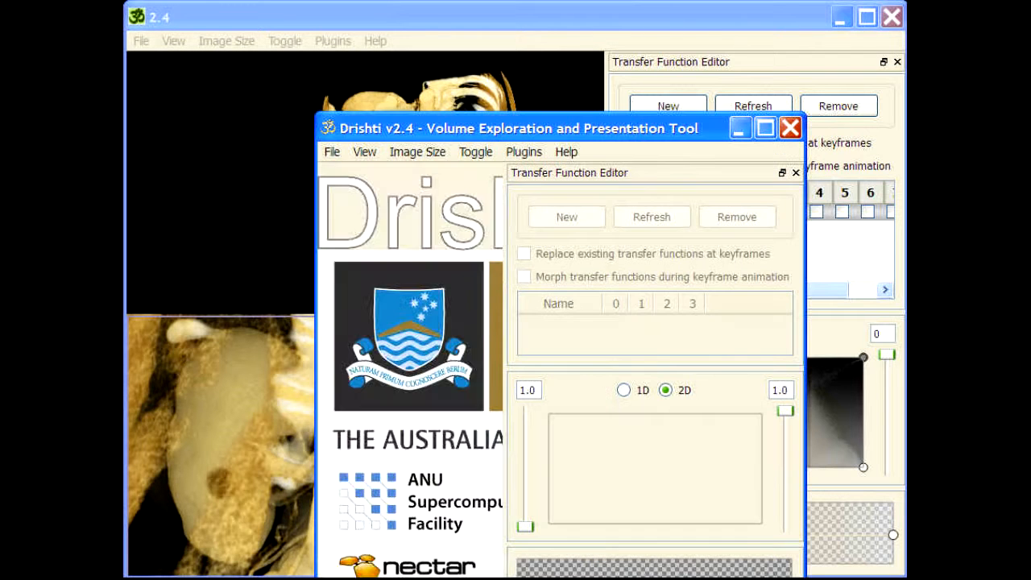
# Step: Load the resliced kidney volume in a second Drishti window with its Transfer Function Editor detached, and render it in high resolution
pyautogui.moveTo(641, 129); pyautogui.dragTo(626, 46)
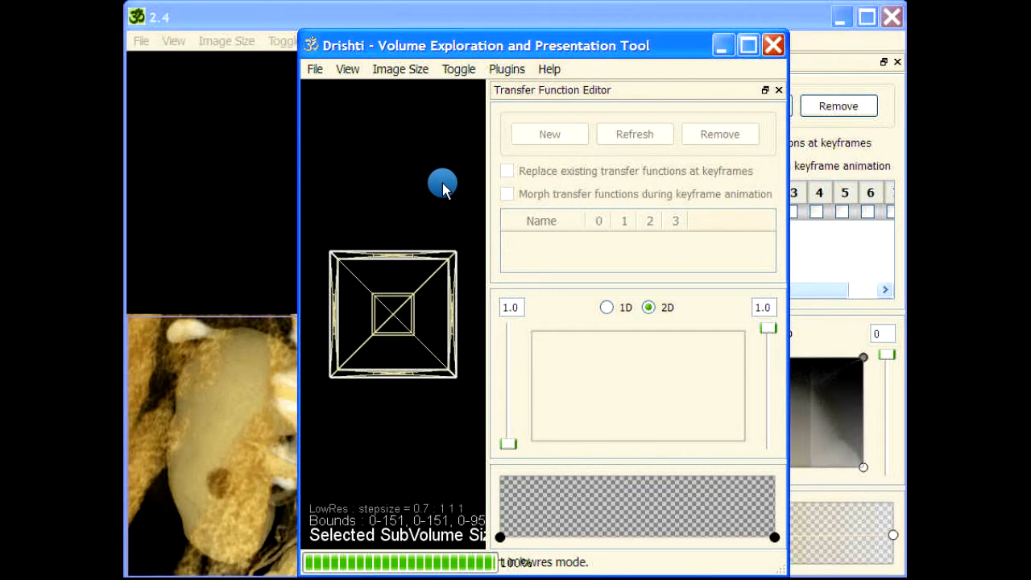
pyautogui.moveTo(546, 91); pyautogui.dragTo(894, 68)
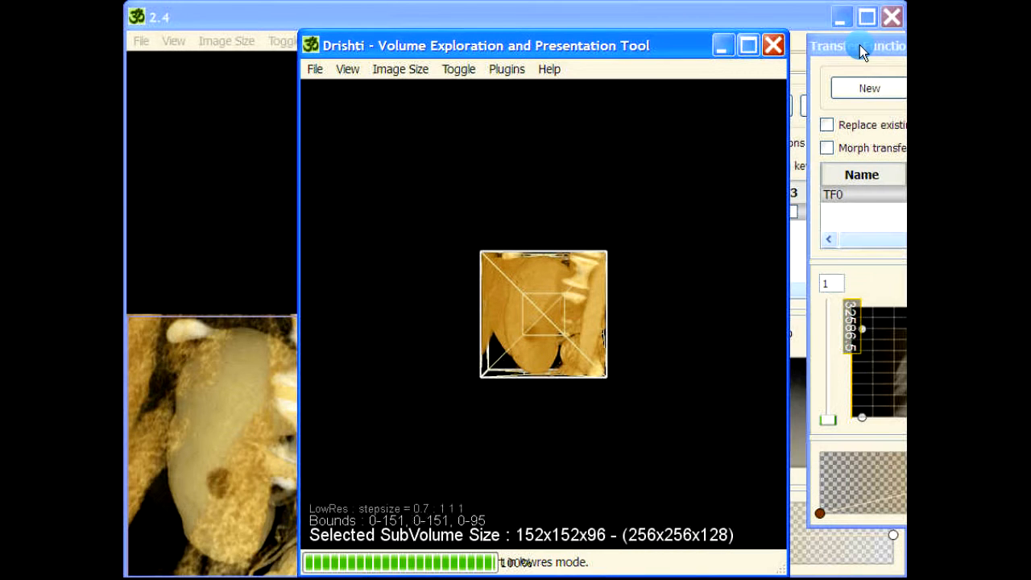
pyautogui.moveTo(665, 287); pyautogui.dragTo(560, 432)
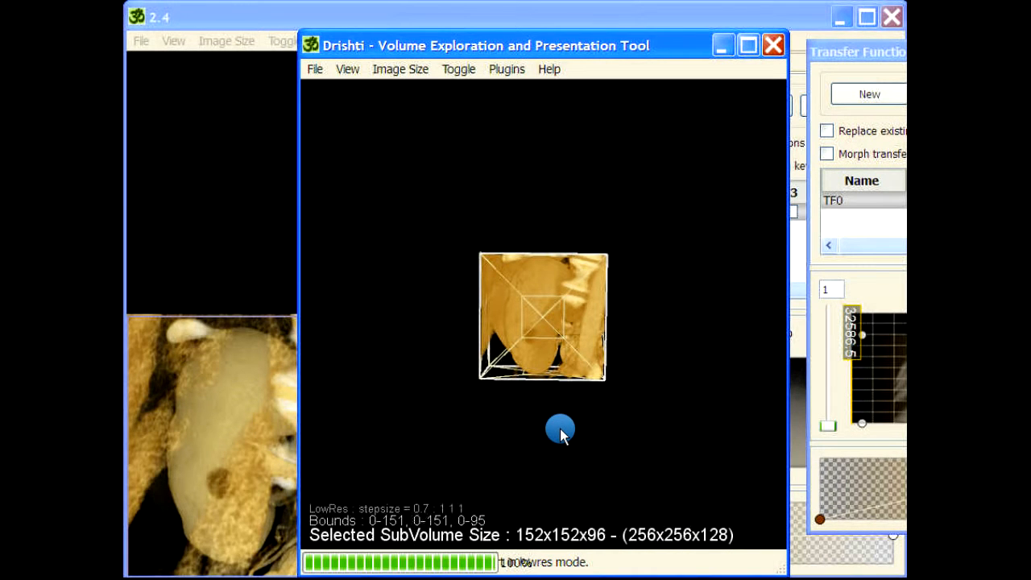
pyautogui.press('F2')
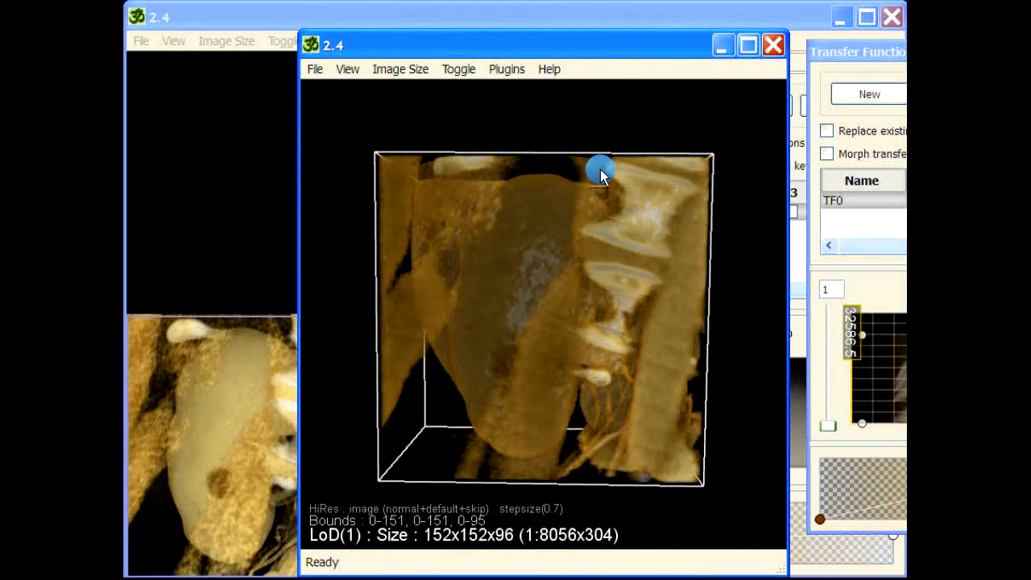
pyautogui.moveTo(616, 48); pyautogui.dragTo(721, 67)
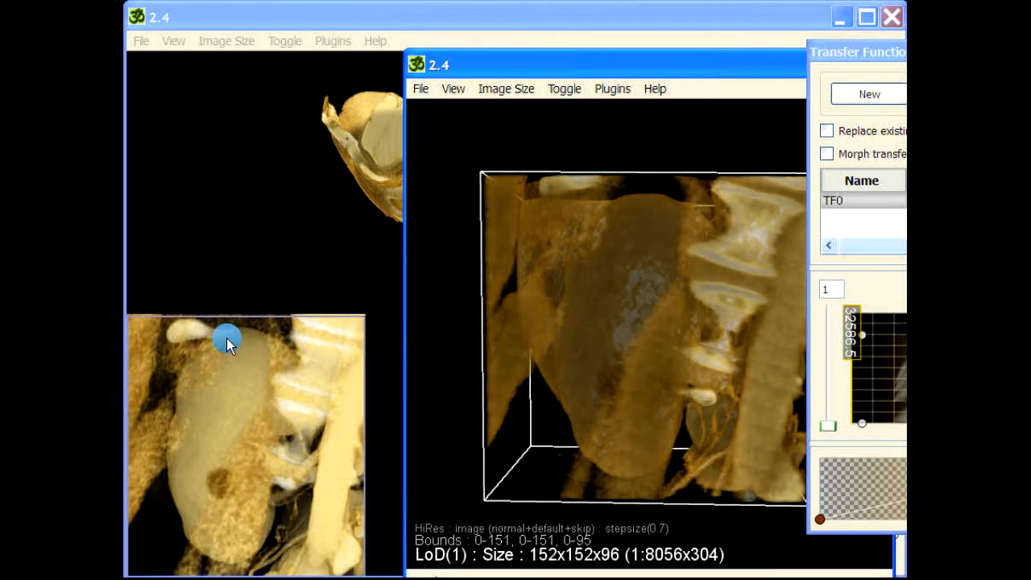
# Step: Pull the high-value side of the resliced volume's 2D transfer function inward to just past its centre
pyautogui.click(859, 419)
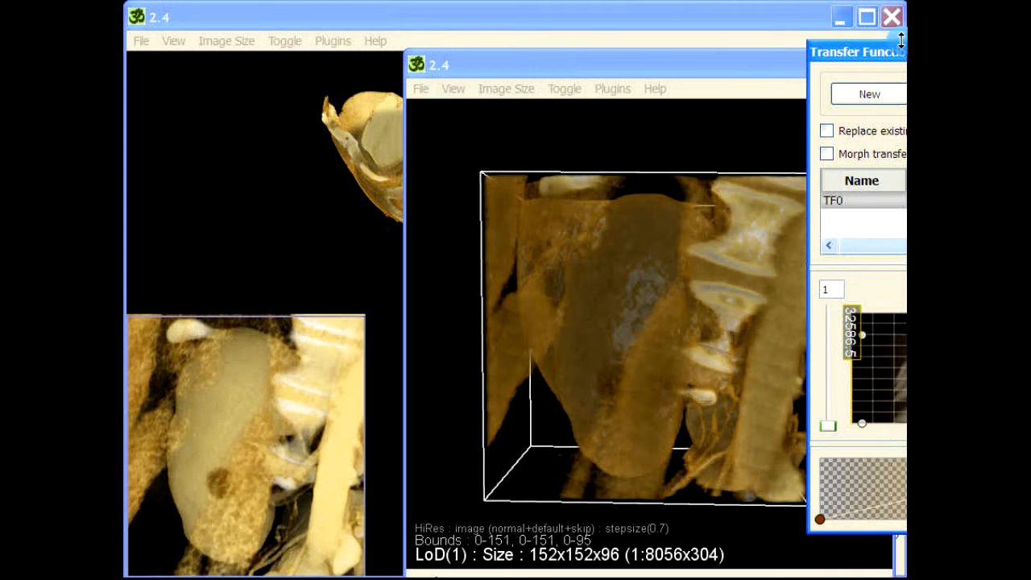
pyautogui.moveTo(552, 62); pyautogui.dragTo(418, 62)
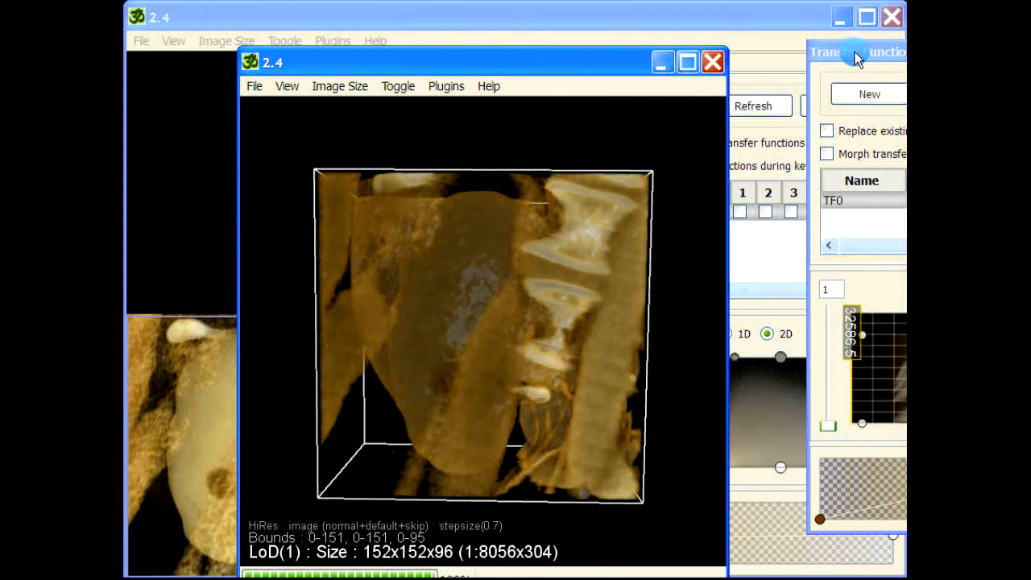
pyautogui.moveTo(854, 52); pyautogui.dragTo(599, 57)
pyautogui.click(796, 433)
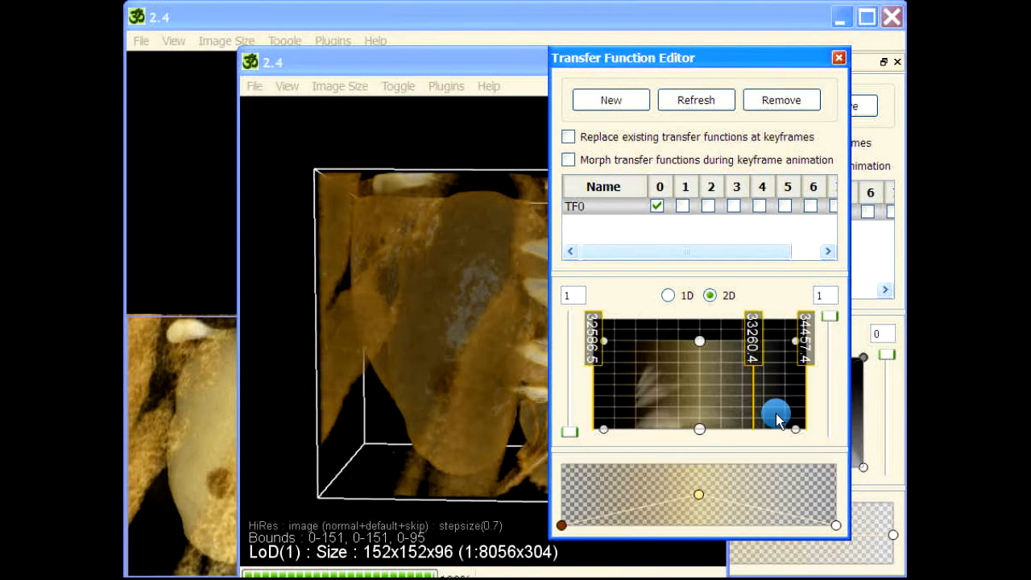
pyautogui.moveTo(796, 429); pyautogui.dragTo(713, 439)
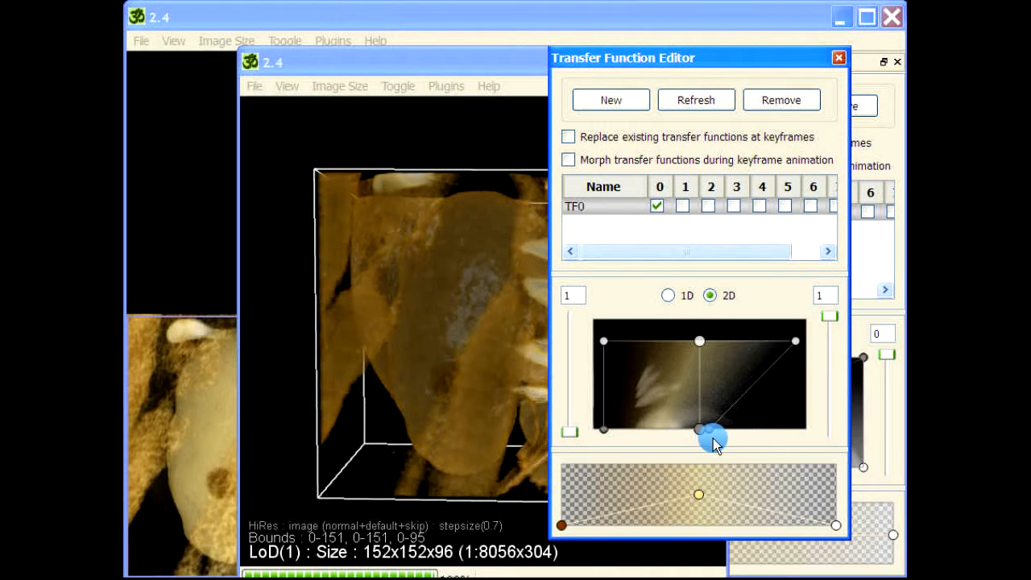
pyautogui.moveTo(796, 341); pyautogui.dragTo(724, 342)
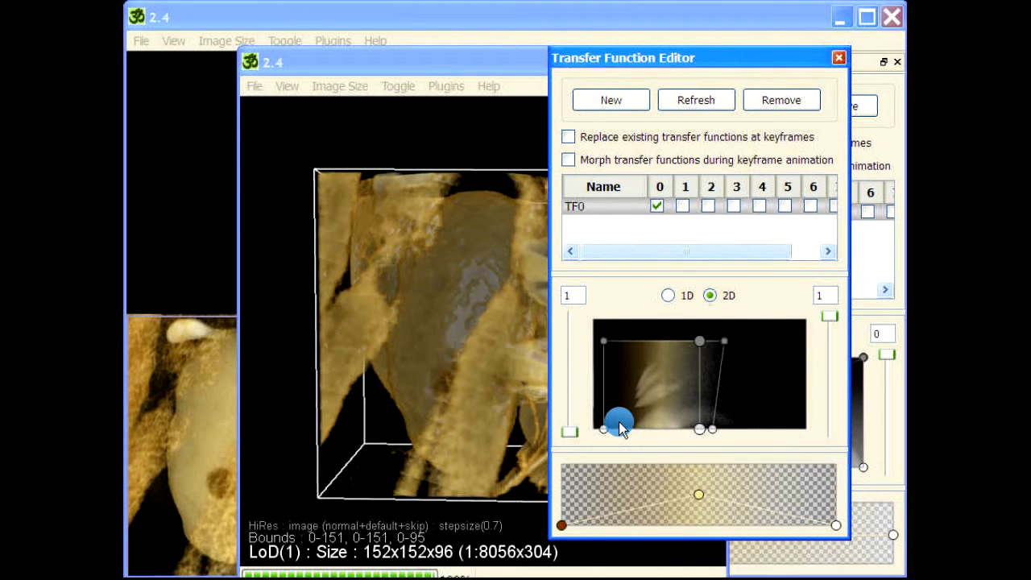
# Step: Move the low-value side of the 2D transfer function inward, lower its top edge, and set the top-end opacity to 0
pyautogui.moveTo(603, 429); pyautogui.dragTo(635, 429)
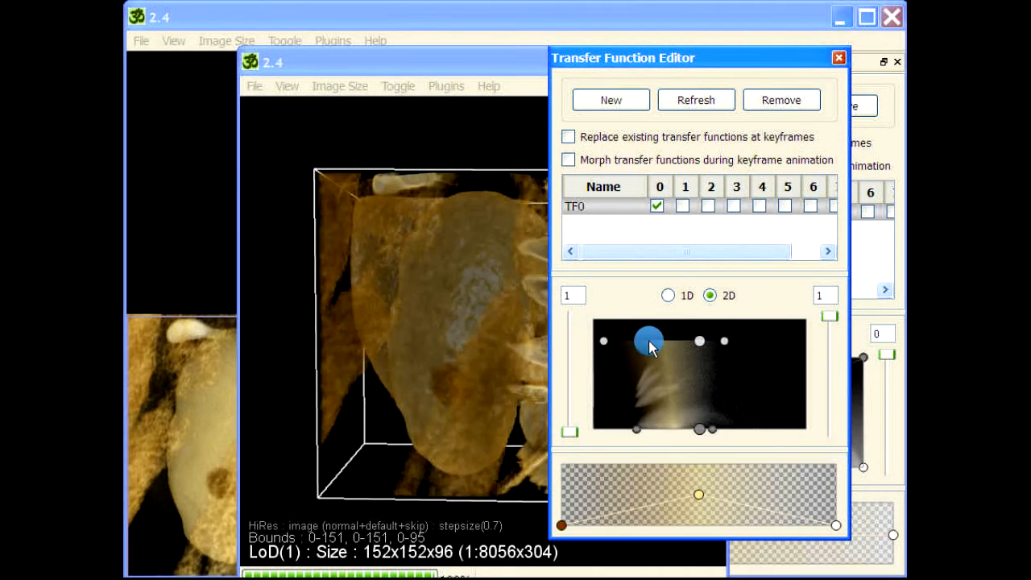
pyautogui.moveTo(649, 340); pyautogui.dragTo(672, 340)
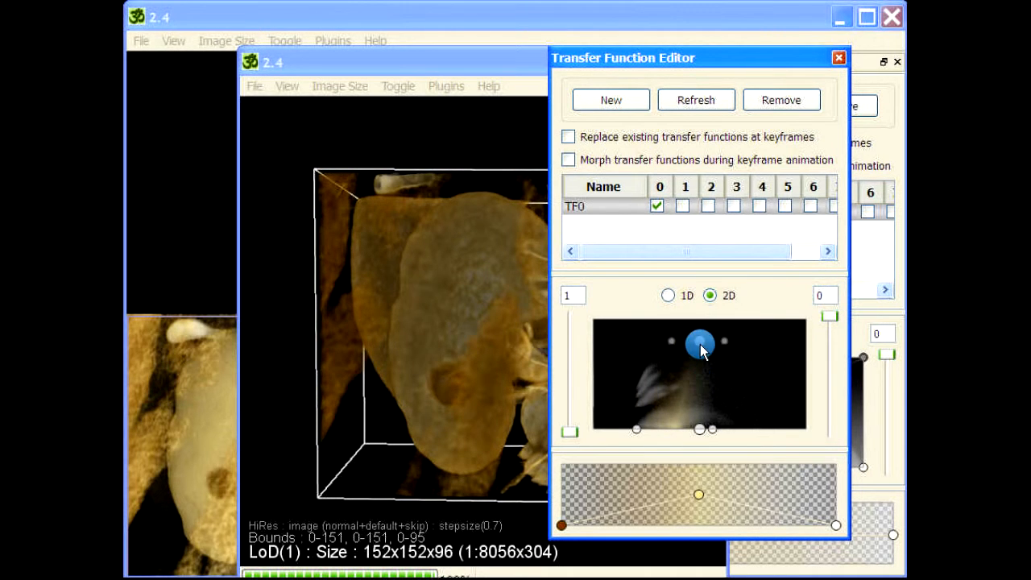
pyautogui.moveTo(700, 342); pyautogui.dragTo(694, 388)
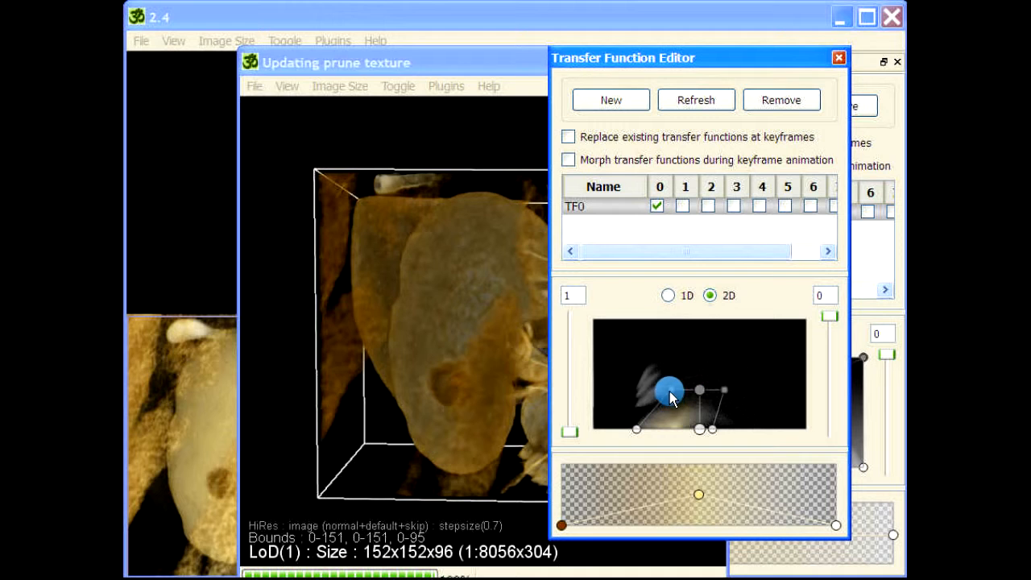
# Step: Shift the gradient's yellow stop toward the low end and raise the opacity of its white end stop
pyautogui.moveTo(698, 506); pyautogui.dragTo(631, 504)
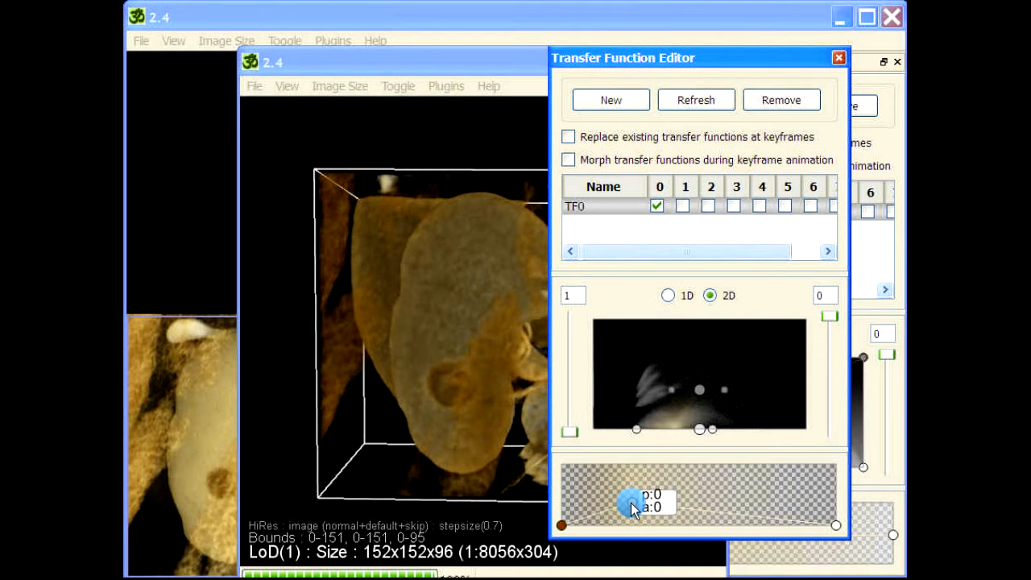
pyautogui.moveTo(835, 528); pyautogui.dragTo(836, 505)
pyautogui.moveTo(511, 62); pyautogui.dragTo(627, 57)
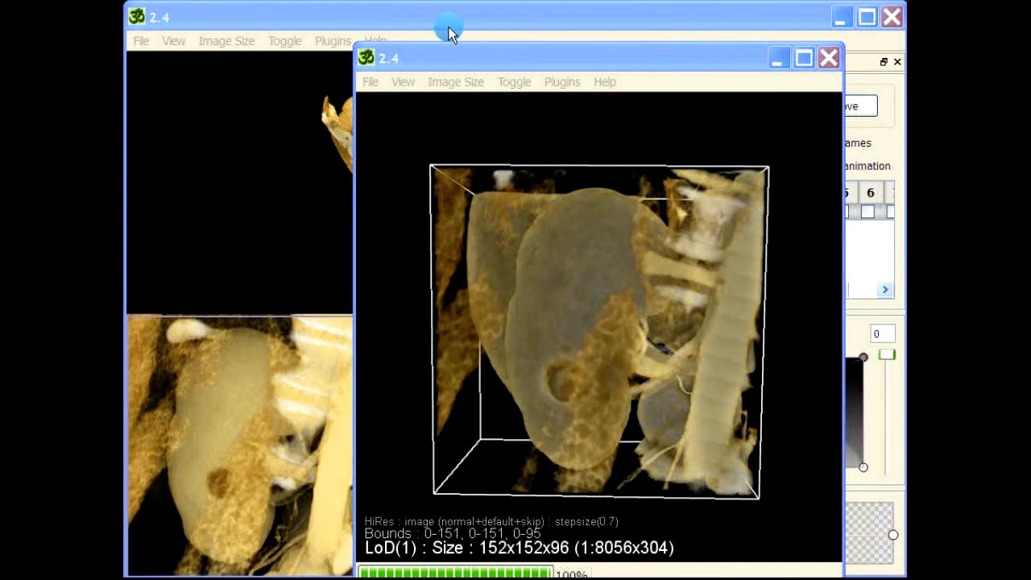
# Step: Compare the resliced kidney with the clip plane viewport, rotate it to inspect the dark spot, and close the second window
pyautogui.moveTo(497, 62); pyautogui.dragTo(580, 46)
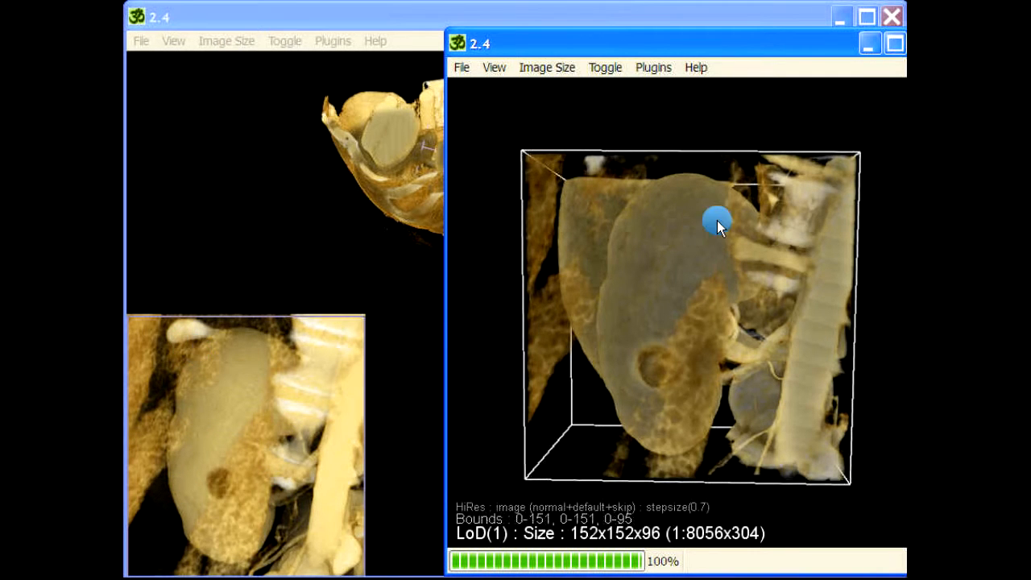
pyautogui.moveTo(637, 49); pyautogui.dragTo(569, 42)
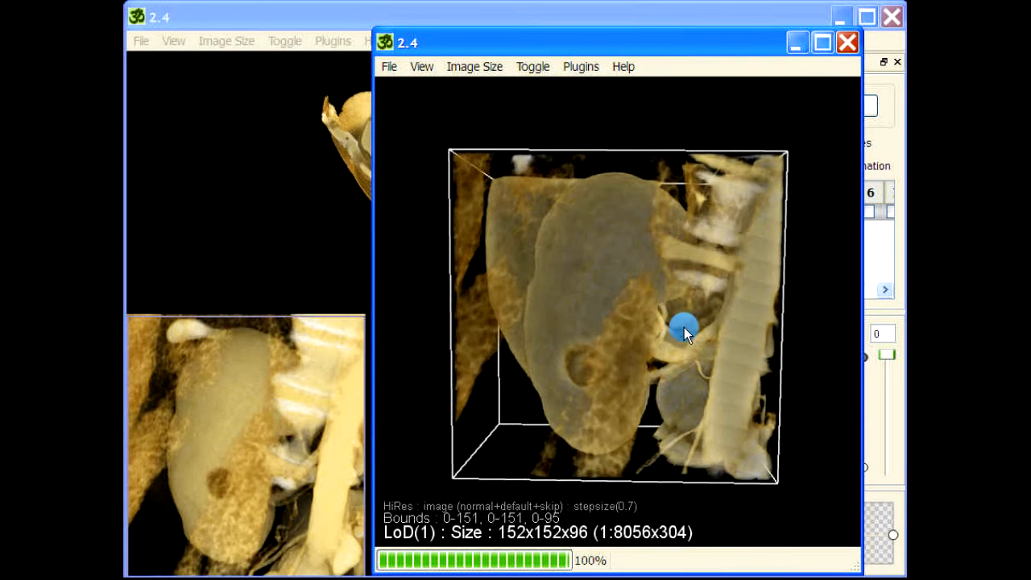
pyautogui.moveTo(682, 329); pyautogui.dragTo(558, 415)
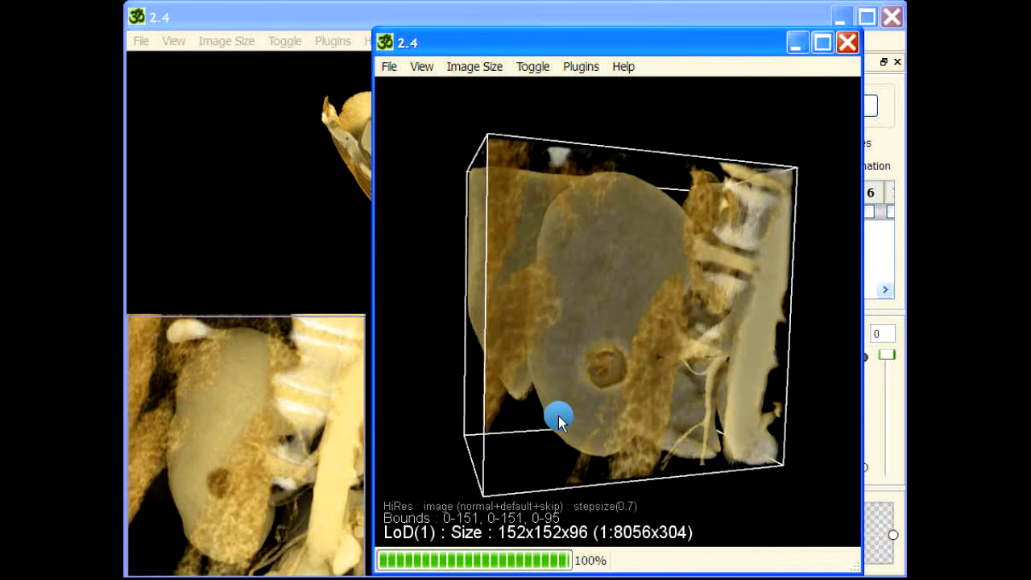
pyautogui.click(846, 43)
pyautogui.click(610, 387)
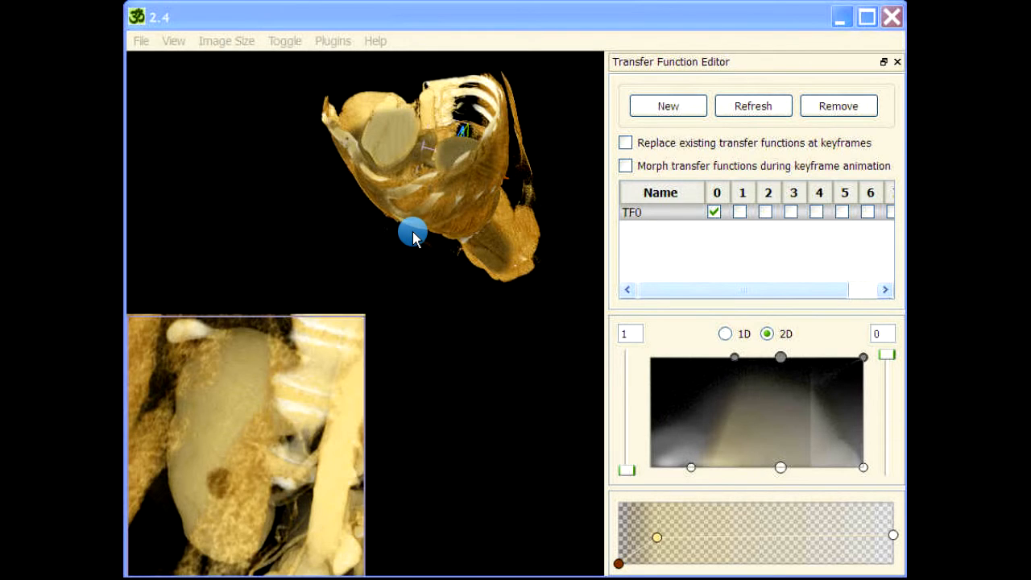
# Step: Turn the torso volume to face the kidney and target the clip plane around it
pyautogui.moveTo(413, 236); pyautogui.dragTo(180, 306)
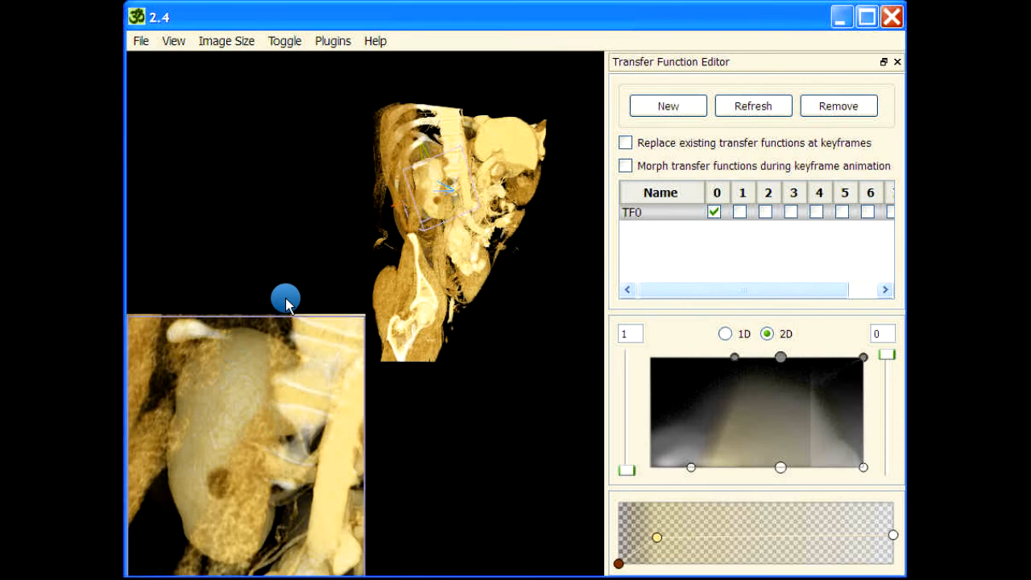
pyautogui.moveTo(432, 166)
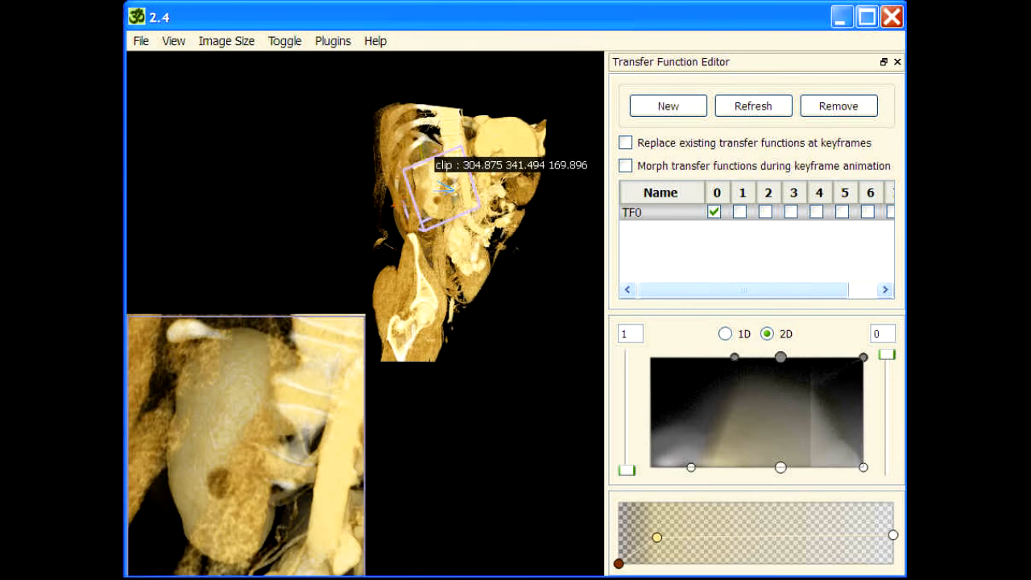